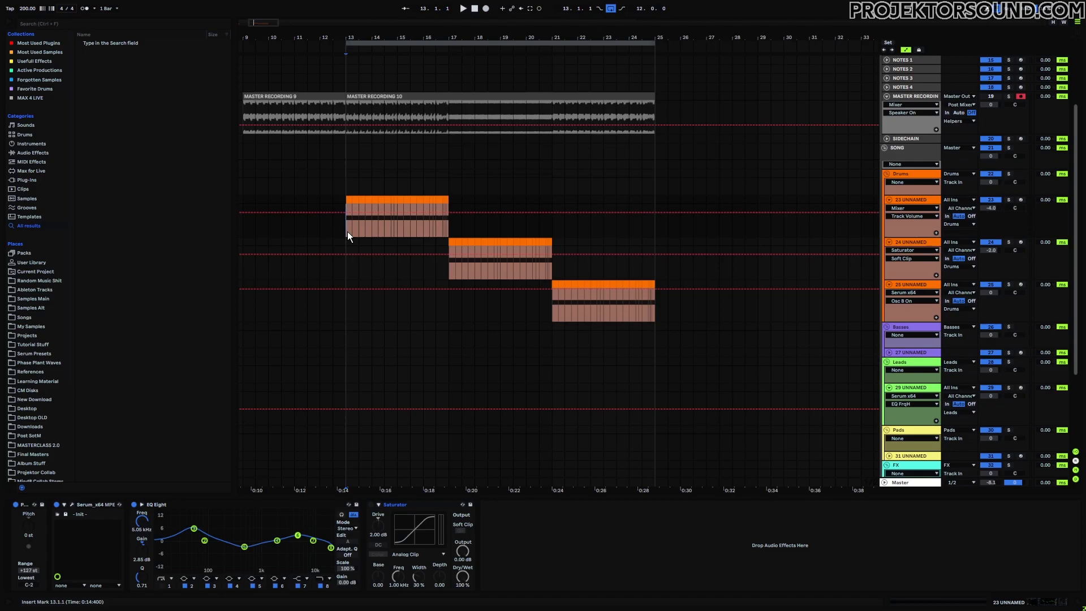
Step: Play back the arrangement from bar 13 to hear the first kick clip
key("space")
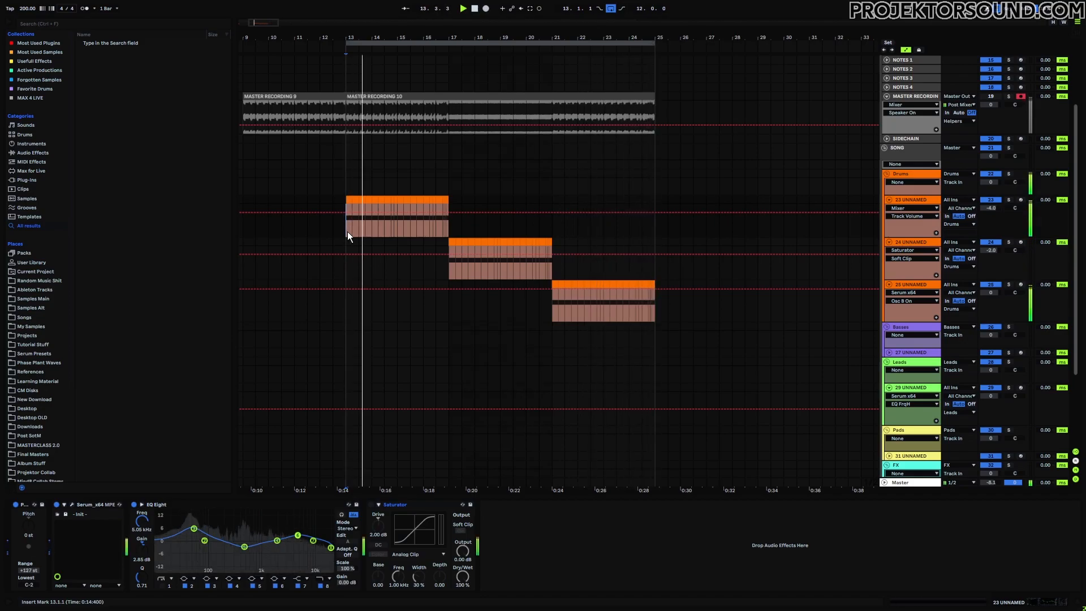
key("space")
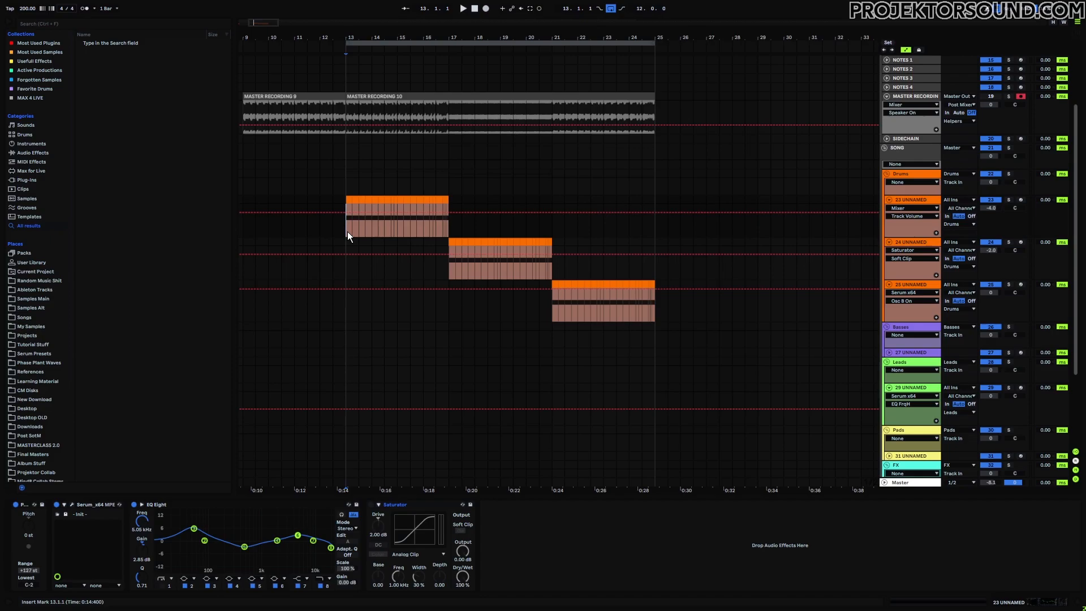
Step: Arm track 29 in the Leads group for recording and bring up its Serum synth
left_click(910, 388)
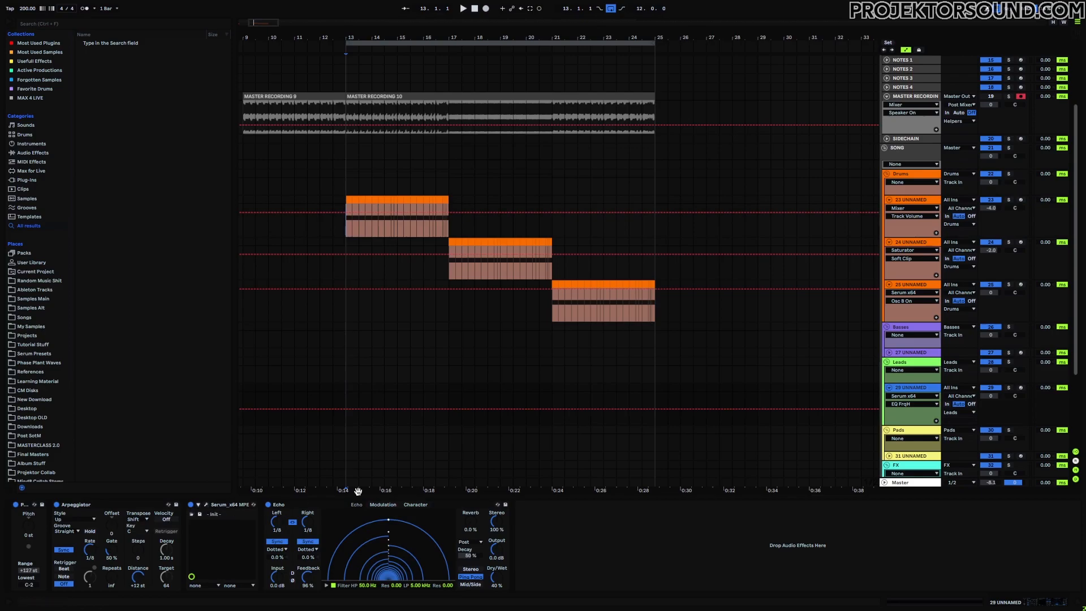
left_click(1021, 388)
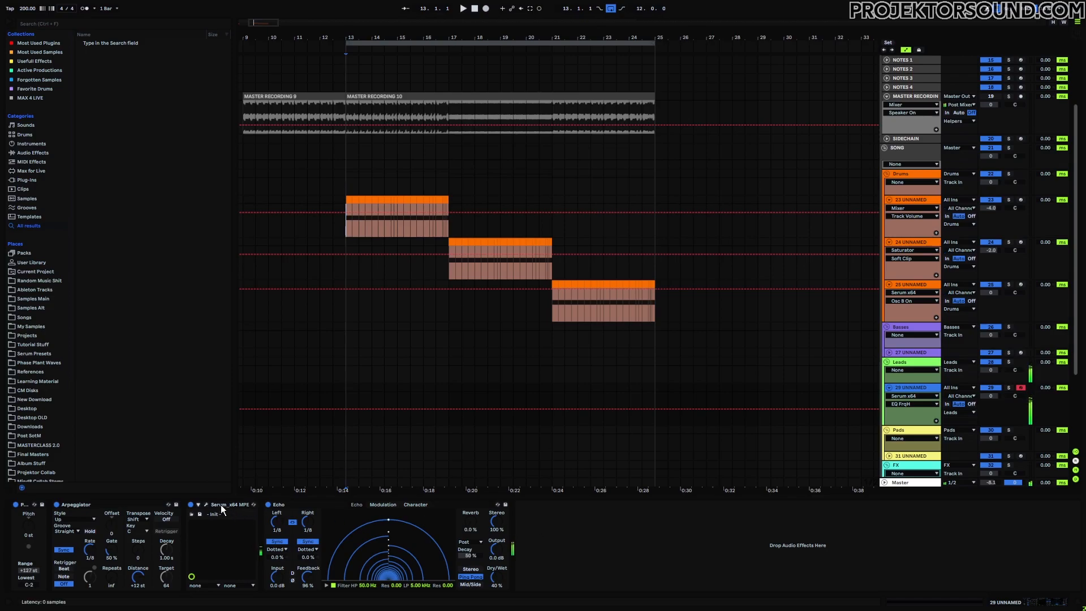
left_click(205, 504)
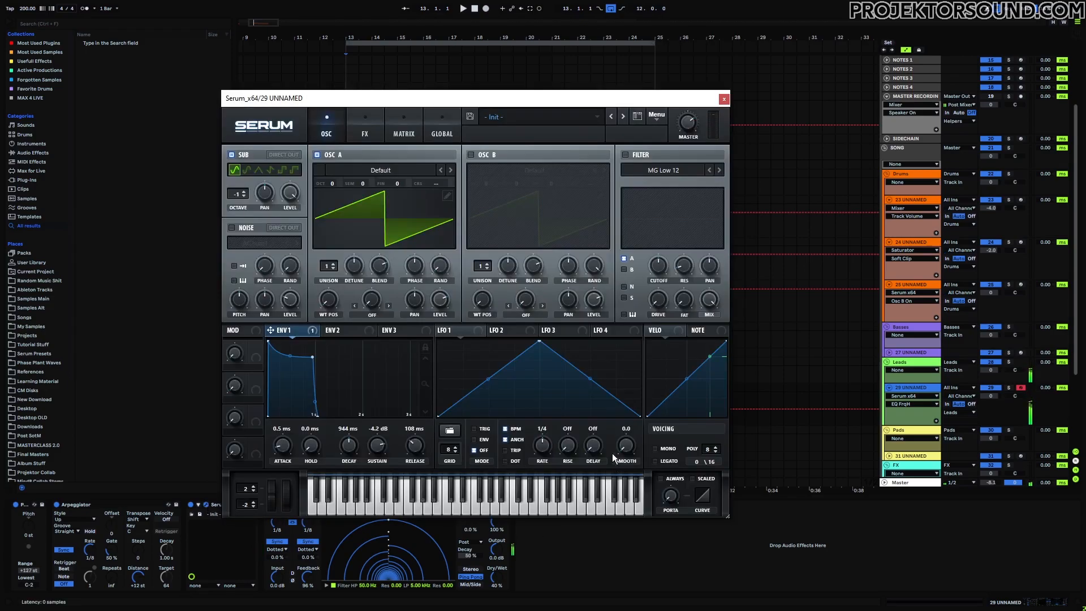
left_click_drag(469, 98, 513, 57)
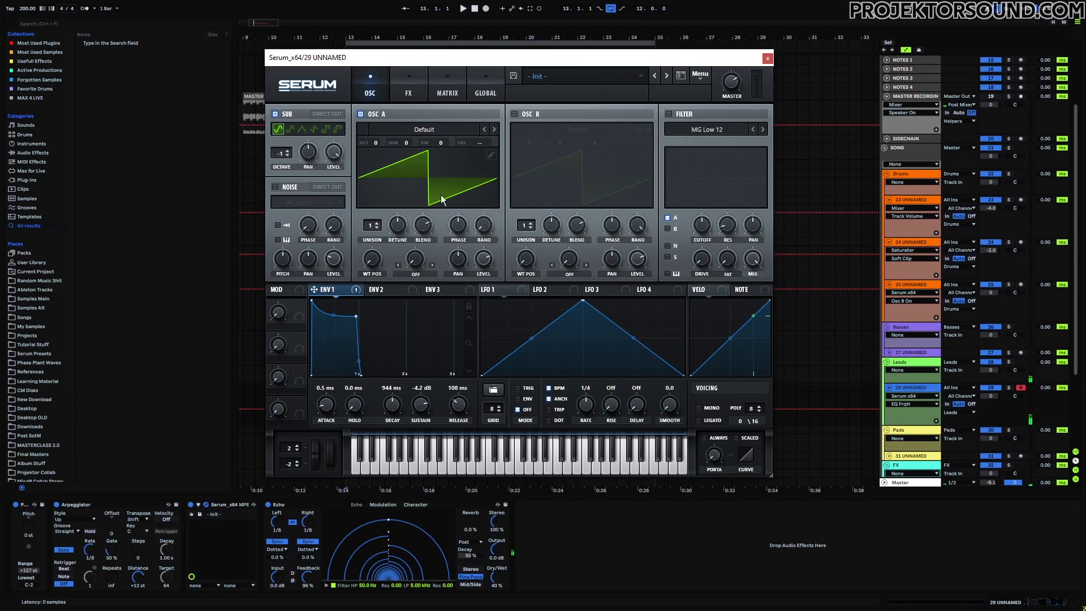
left_click(413, 101)
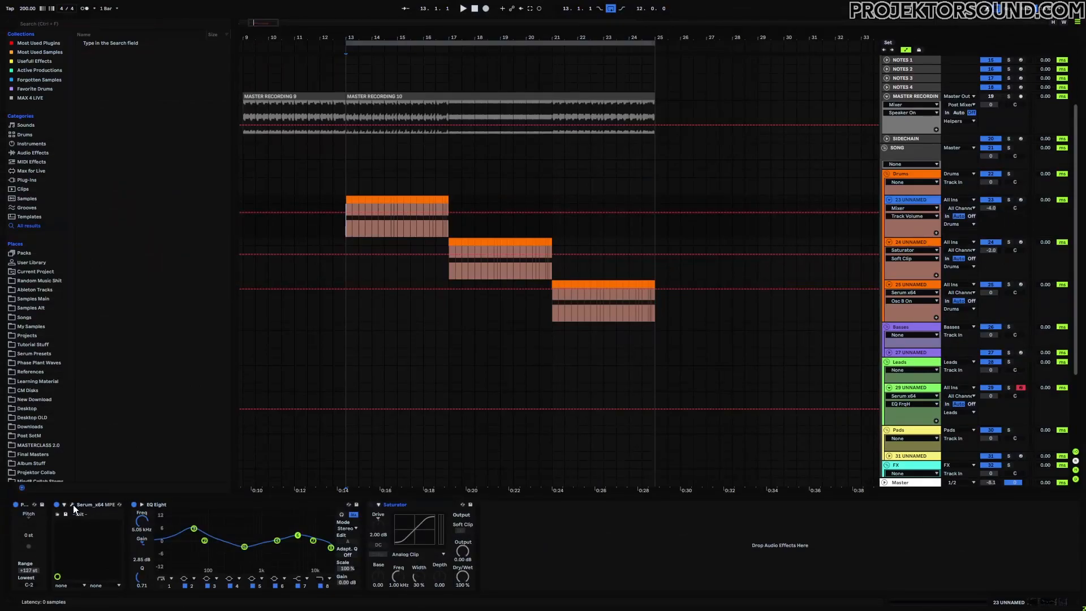
Step: Open Serum on track 23 and examine its oscillators, LFO 1 and LFO 2 shapes, EQ and distortion
left_click(73, 504)
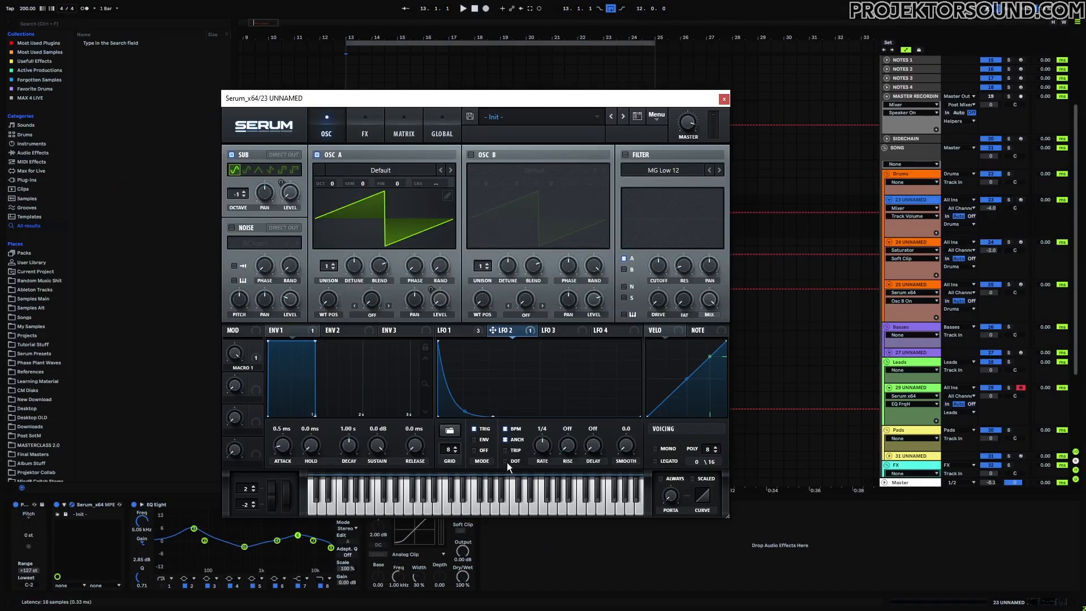
left_click(467, 330)
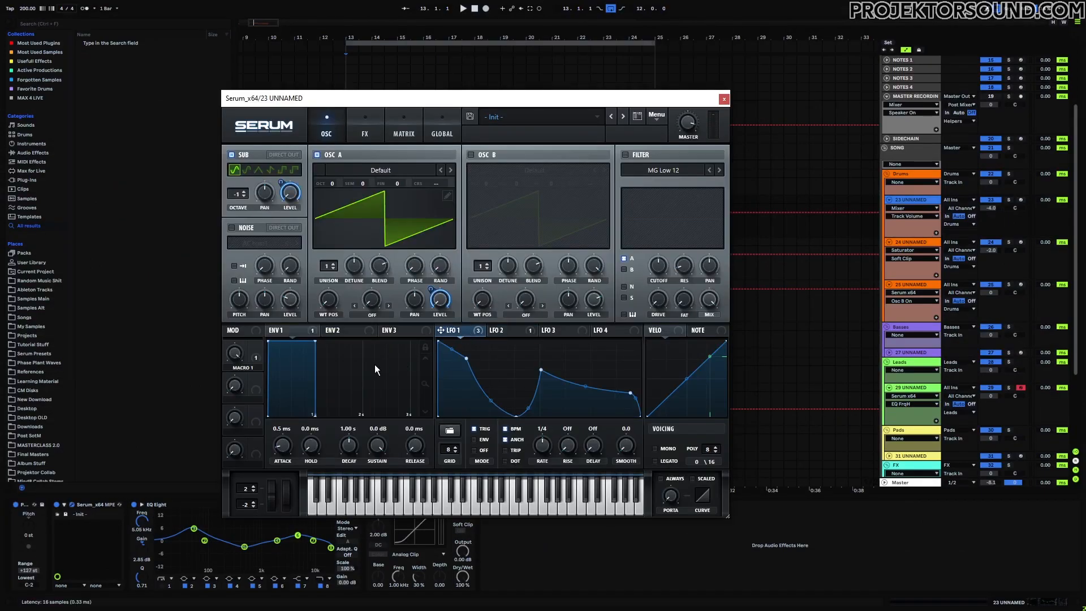
left_click(497, 330)
left_click(461, 334)
left_click(365, 133)
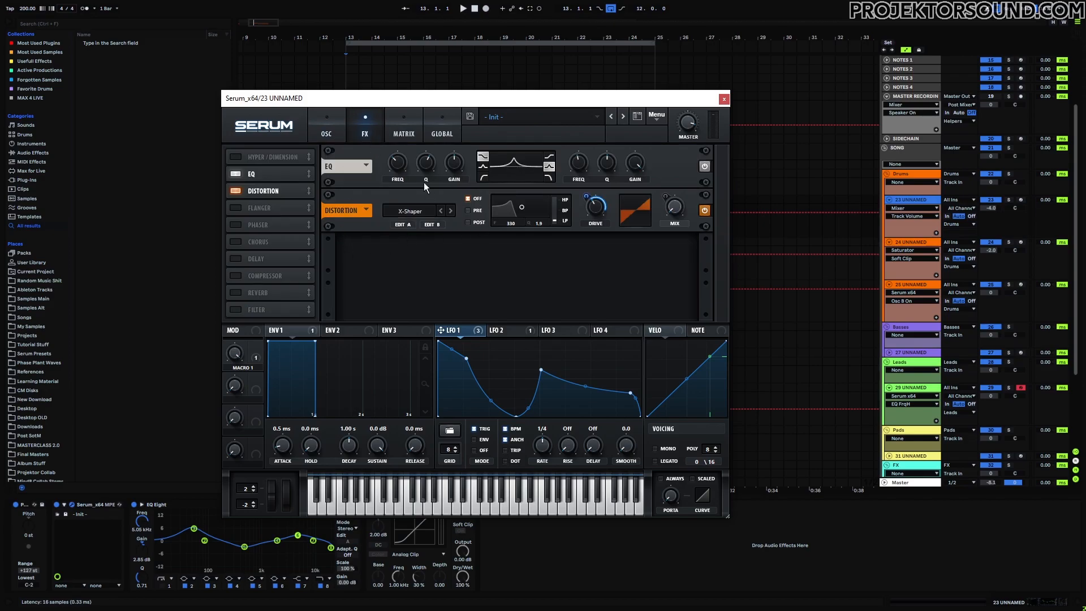
left_click(326, 133)
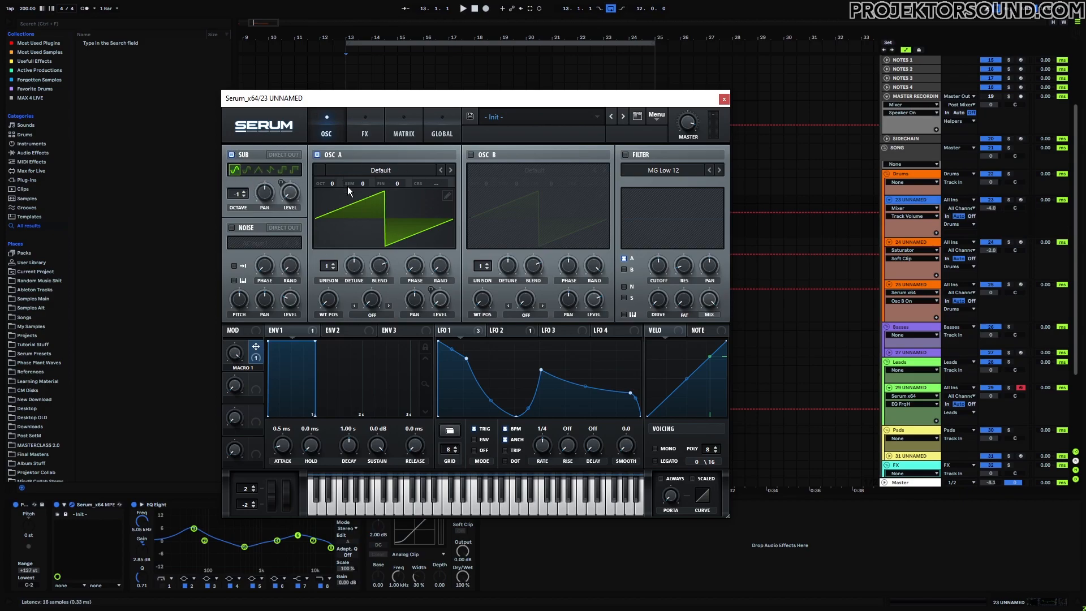
left_click(365, 133)
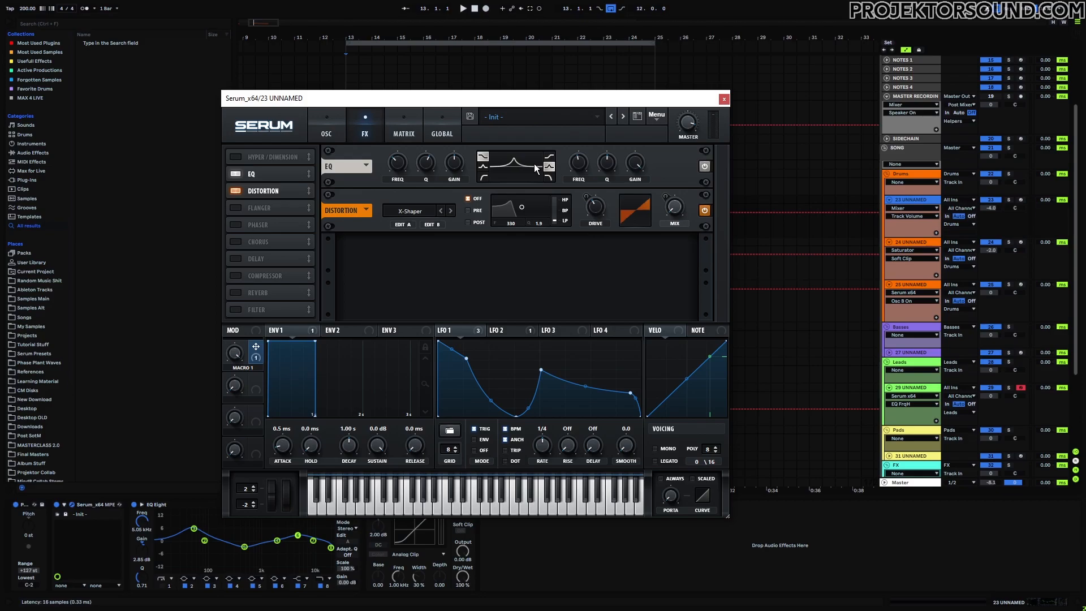
left_click(334, 133)
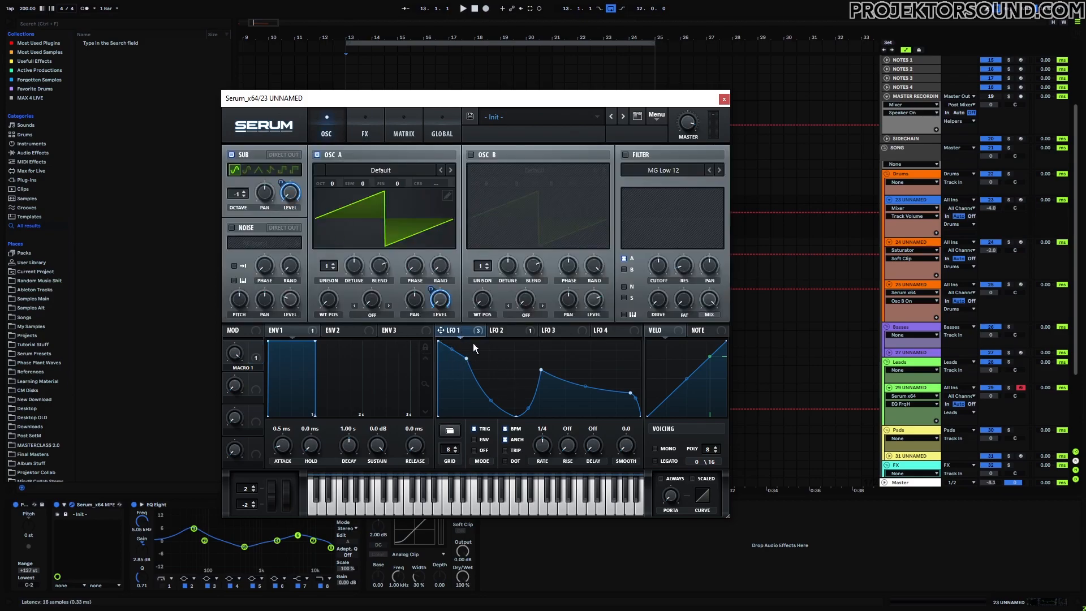
left_click(374, 124)
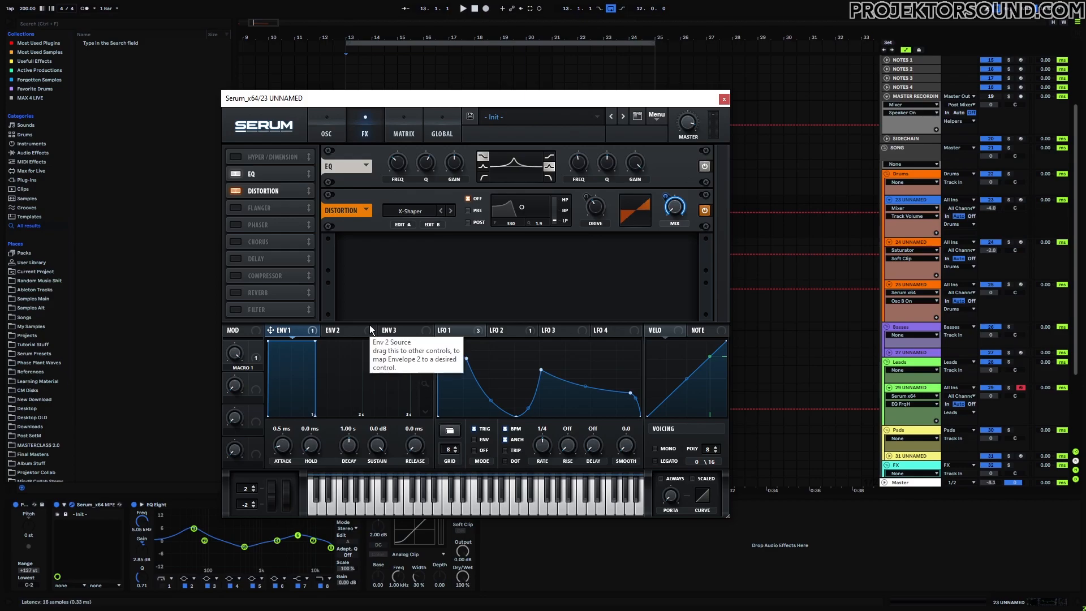
Step: Audition track 23 while trying a longer Envelope 1 release of 34 ms, and return the release to 0 ms
left_click(424, 443)
left_click_drag(423, 444, 432, 426)
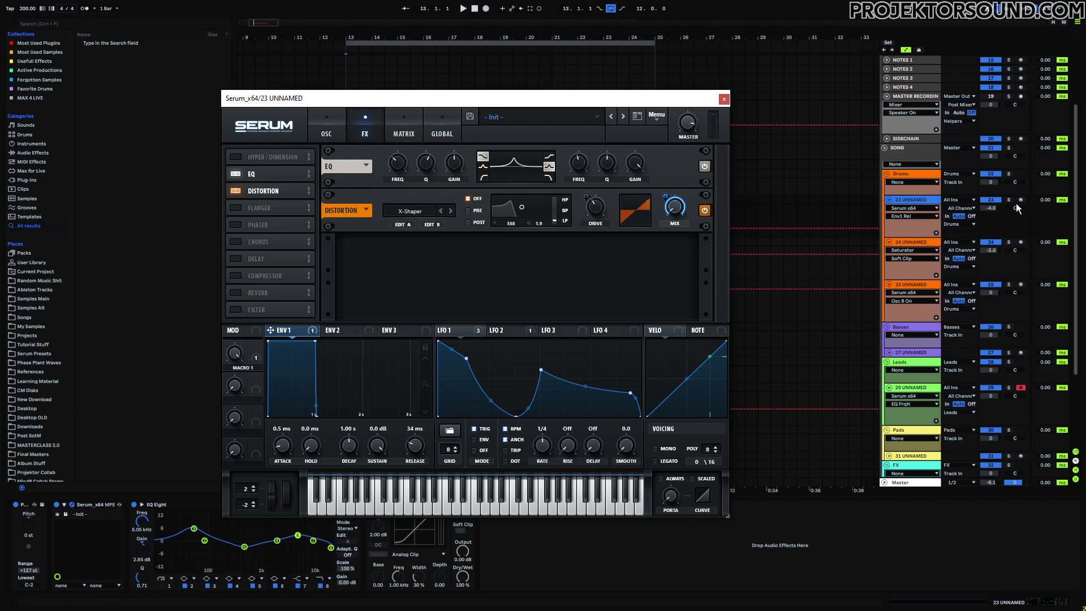
left_click_drag(489, 102, 505, 80)
key("space")
left_click_drag(427, 446, 446, 488)
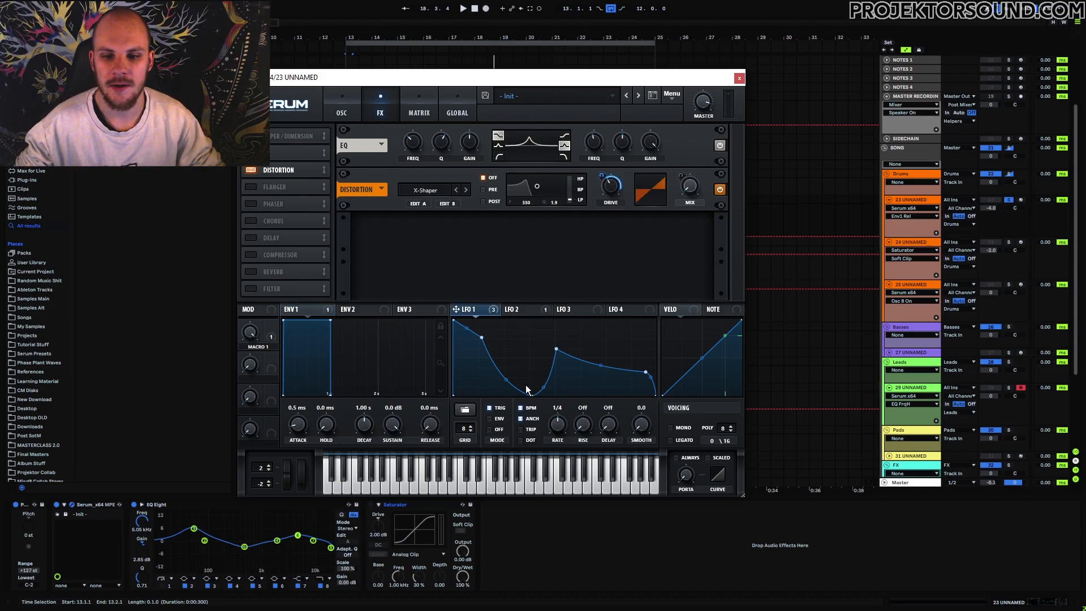
Step: Examine the LFO 2 pitch curve and the modulation matrix routings, including Macro 1, while playing back track 23
left_click(518, 310)
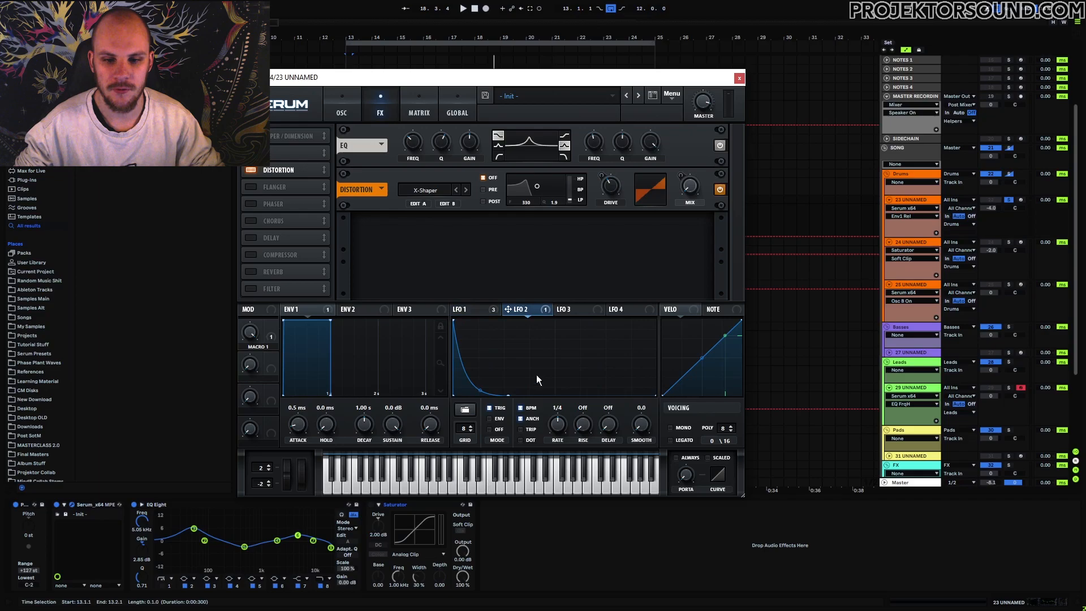
left_click(415, 116)
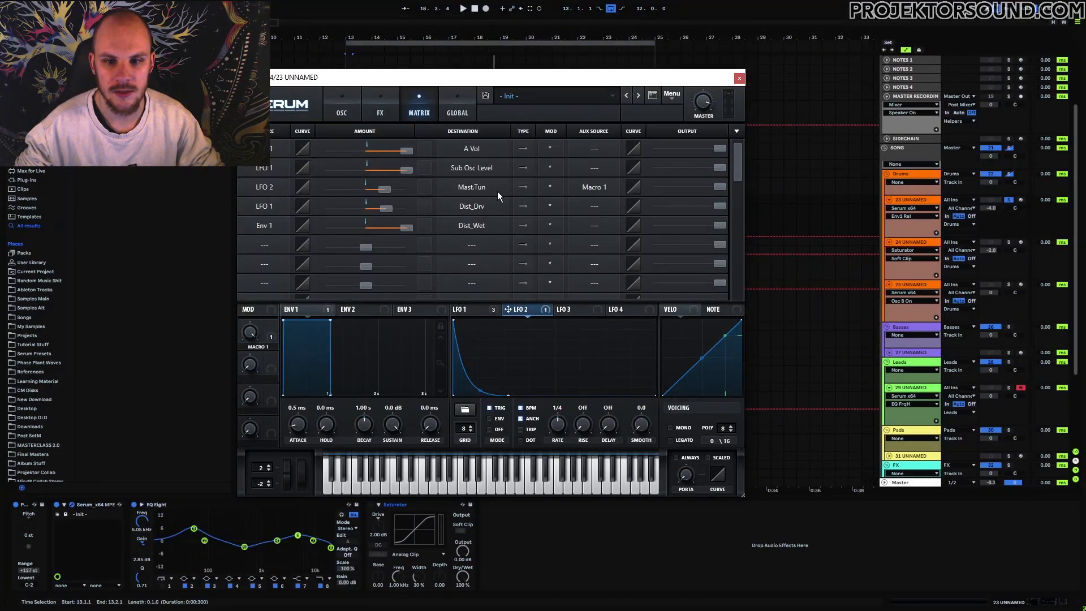
left_click(385, 192)
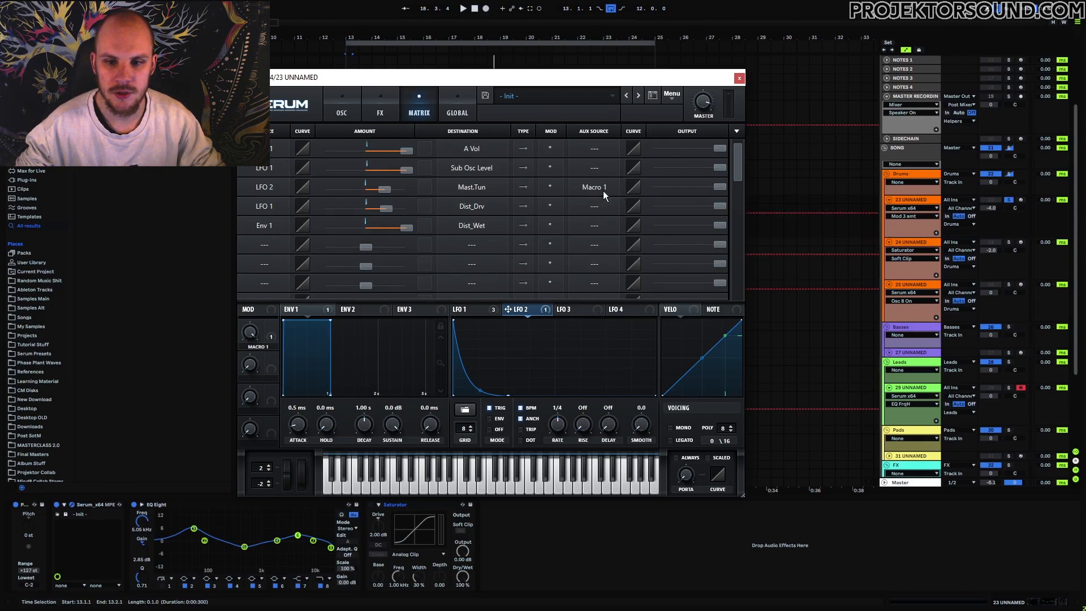
left_click(250, 332)
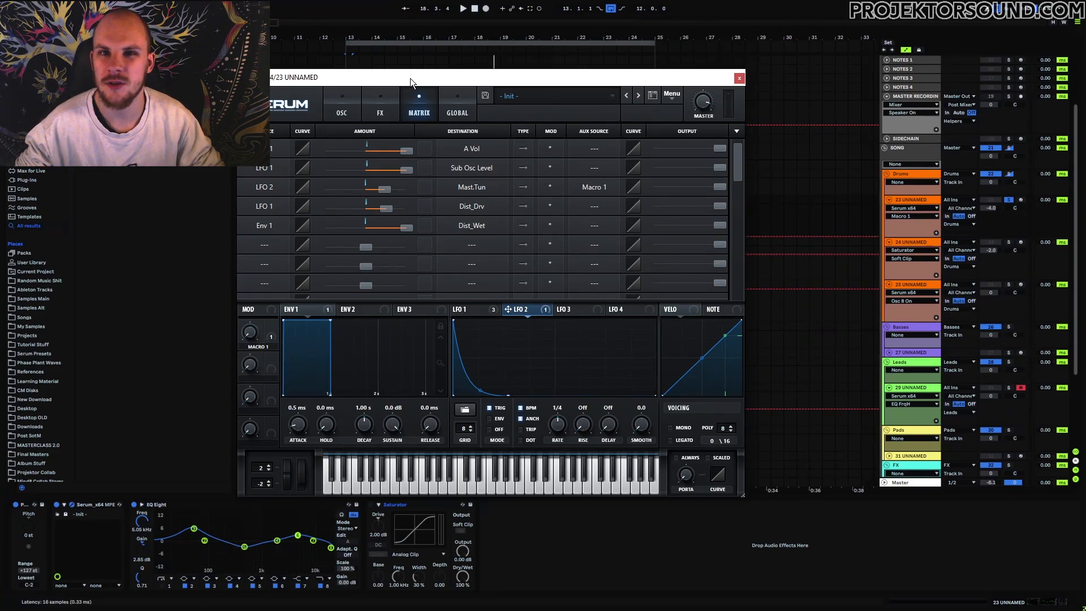
key("space")
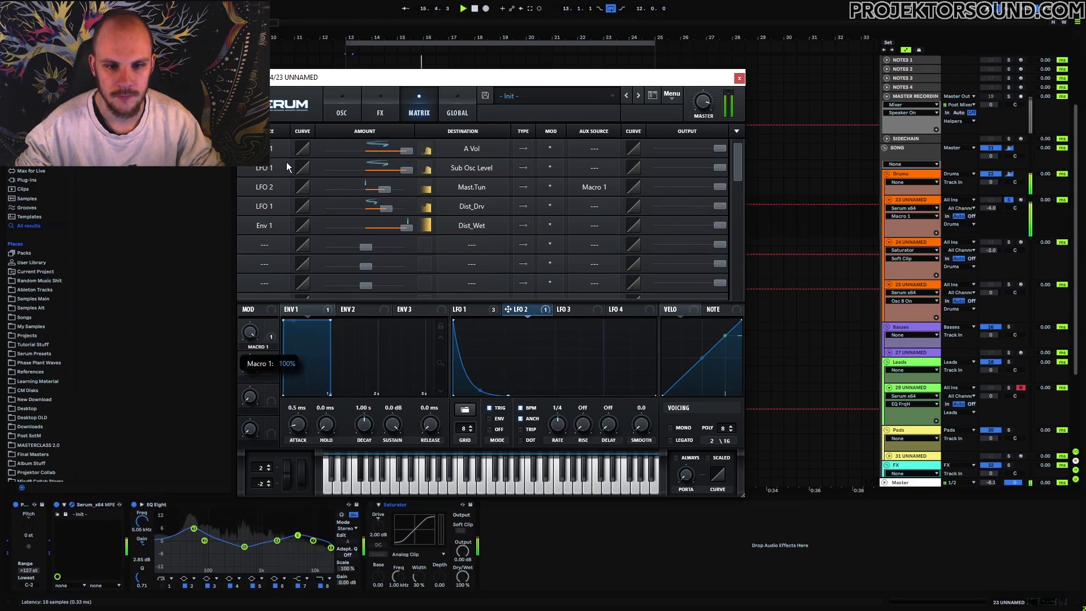
key("space")
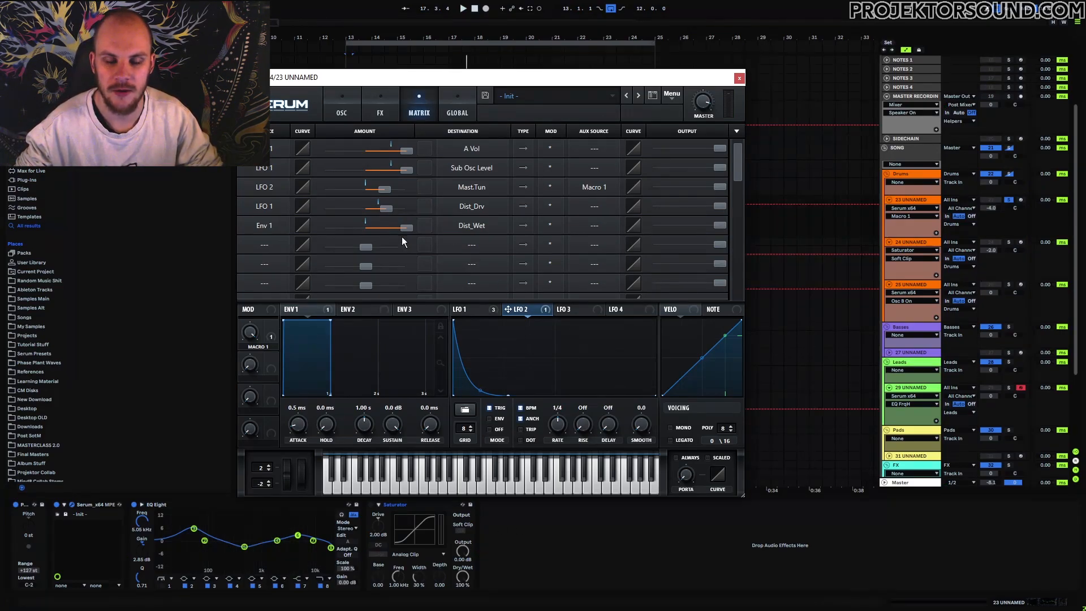
Step: Finish reviewing track 23's synth, close it, and open Serum on track 24
left_click(341, 106)
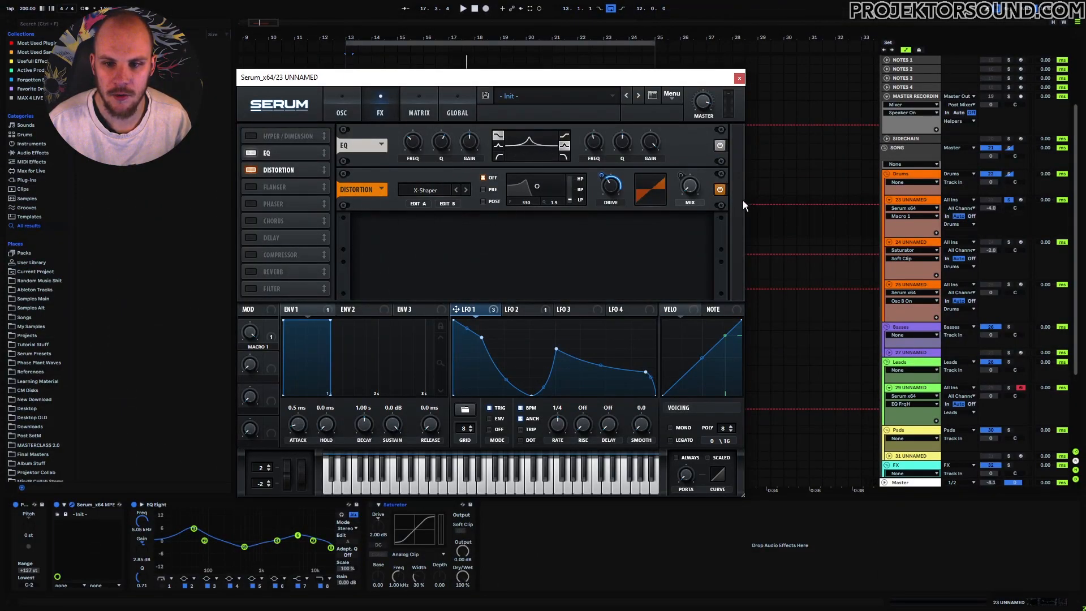
left_click(739, 78)
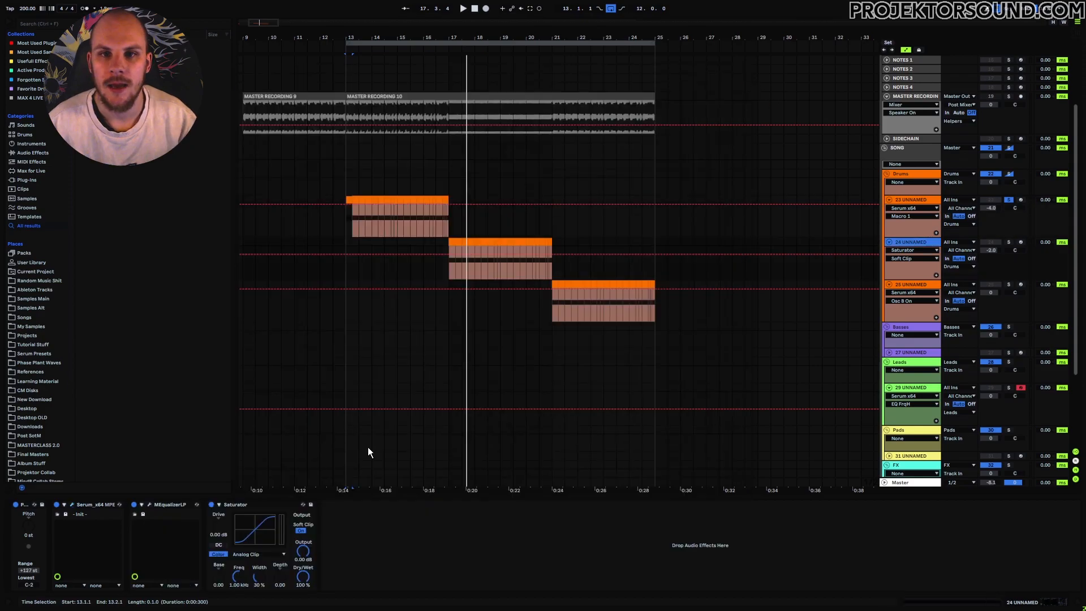
left_click(73, 504)
left_click_drag(376, 119, 476, 54)
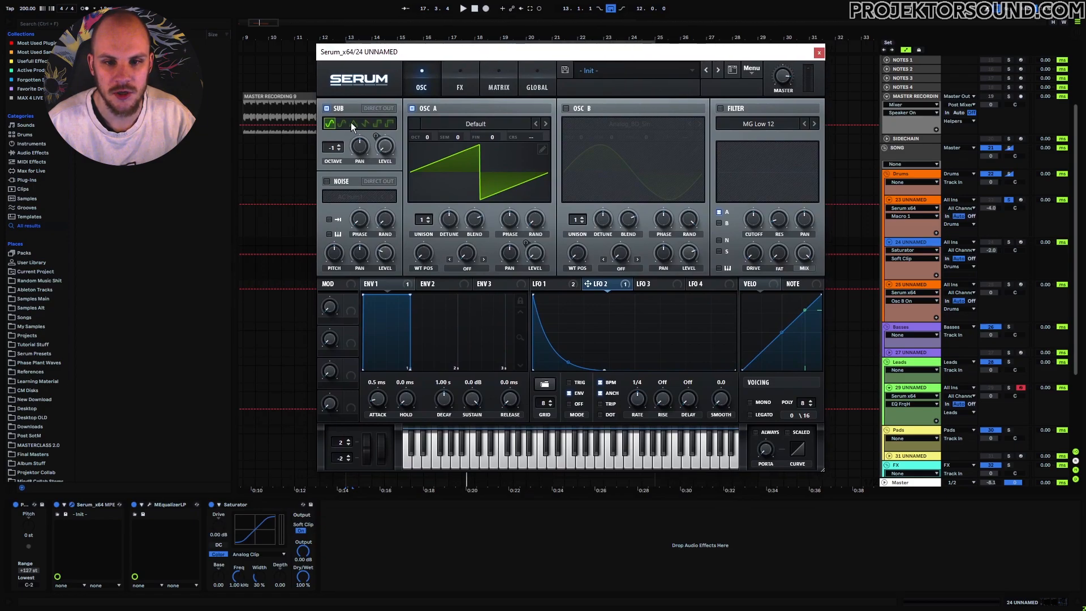
Step: Examine the X-Shaper distortion of track 24's Serum, including its Shaper A and Shaper B curves
left_click(469, 89)
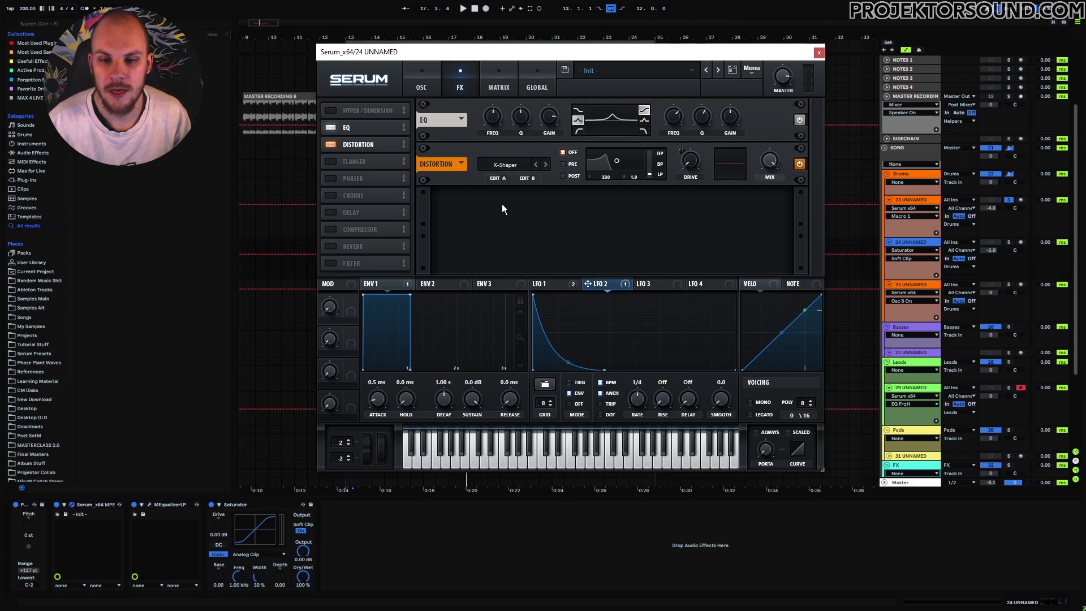
left_click(497, 179)
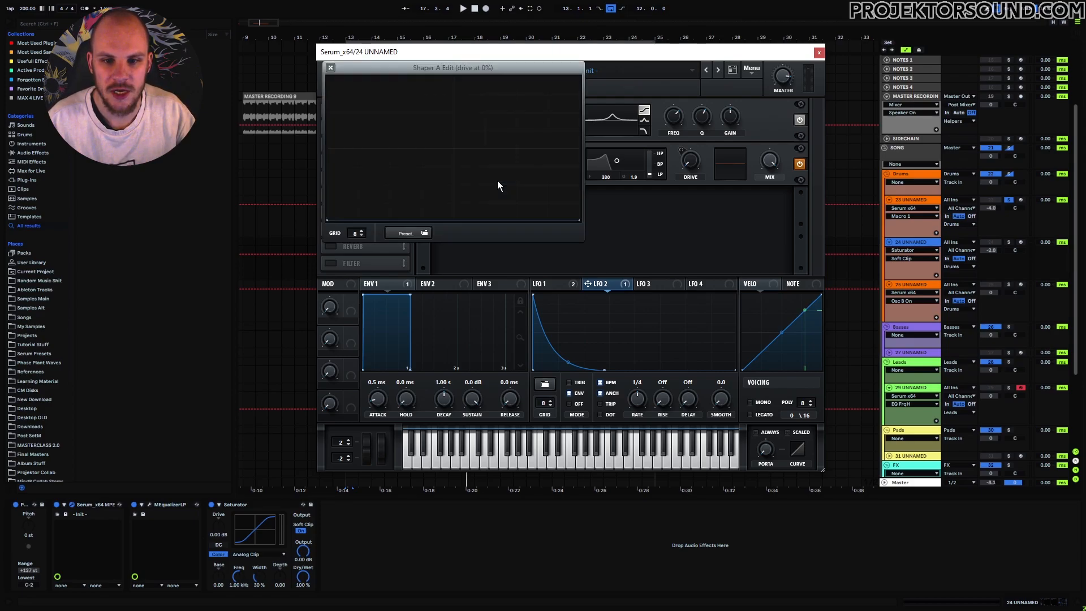
mouse_move(579, 219)
left_mouse_down()
mouse_move(577, 79)
mouse_move(578, 219)
left_mouse_up()
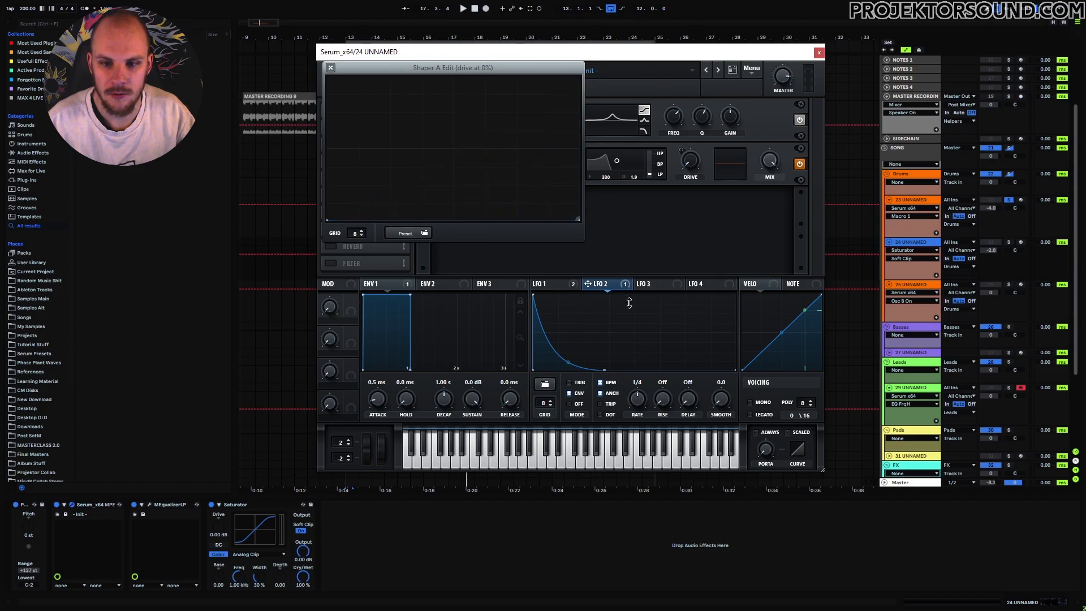
left_click(330, 67)
left_click(526, 178)
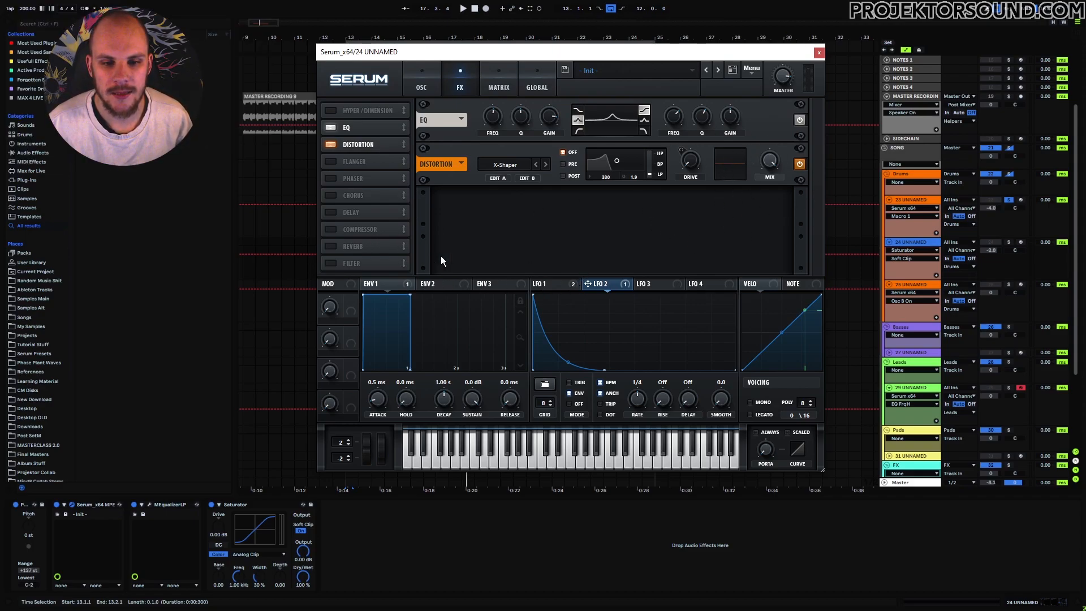
Step: Check which parameters Envelope 1 modulates in track 24's Serum, along with its release setting and the Shaper A curve
left_click(386, 284)
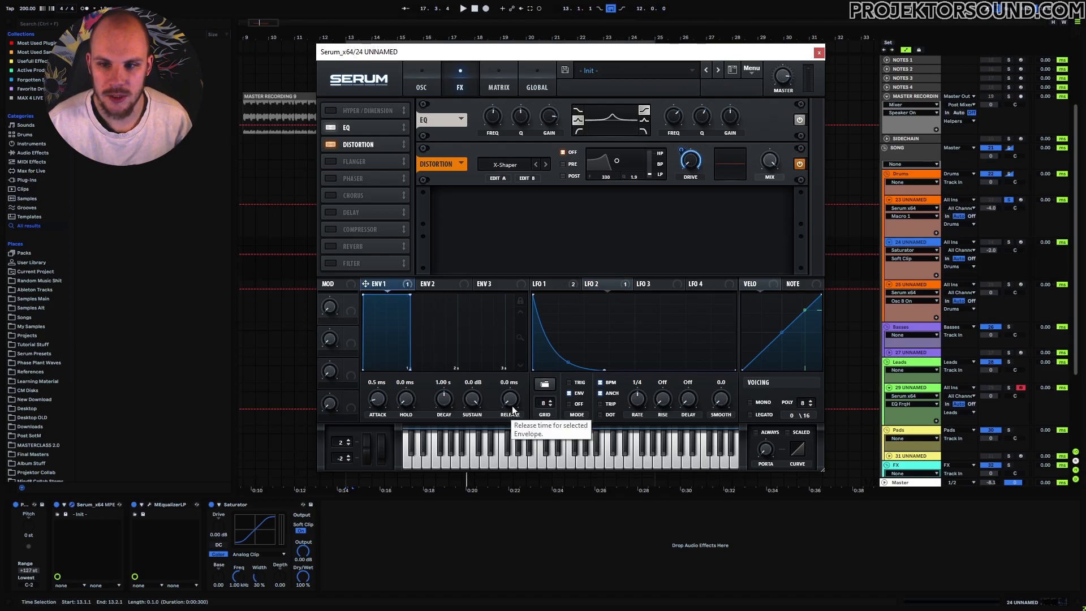
left_click(499, 178)
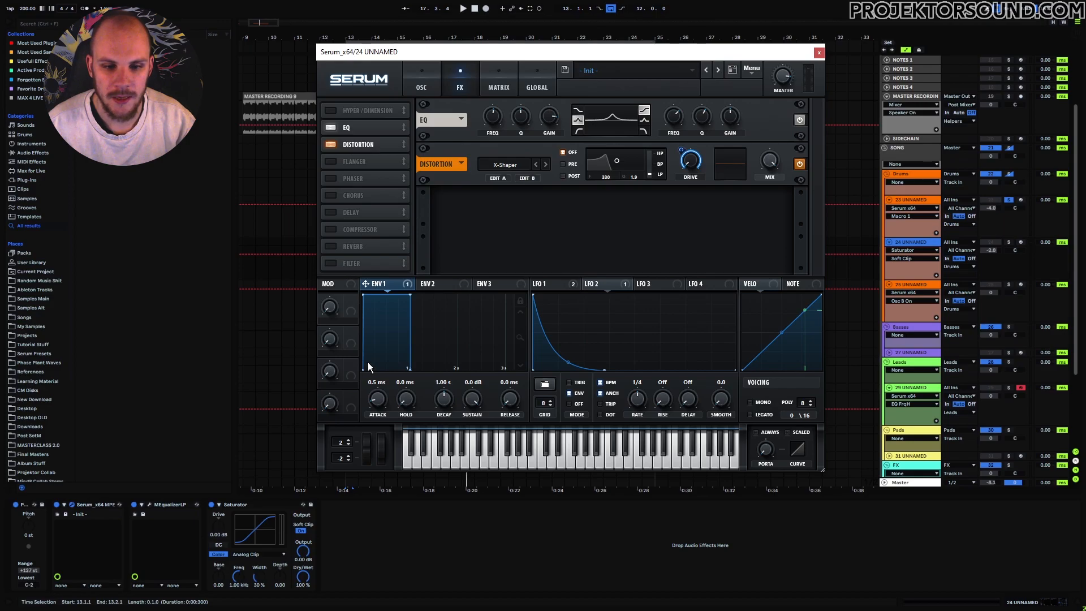
left_click(510, 400)
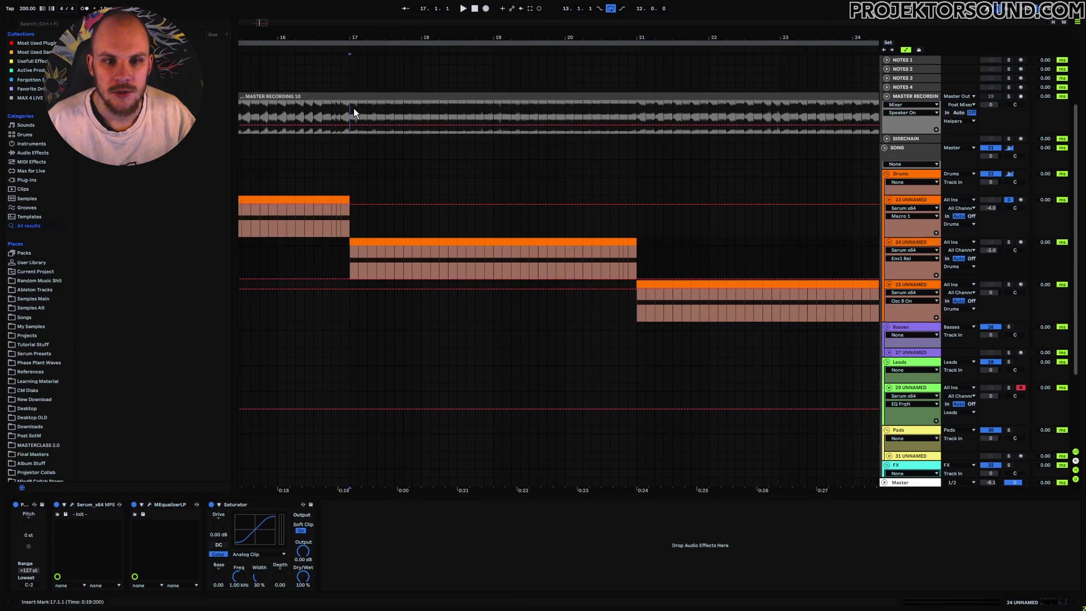
Step: Select bars 17 to 21 of the master recording and examine its waveform closely around the bar 17 transition
left_click_drag(354, 108, 593, 122)
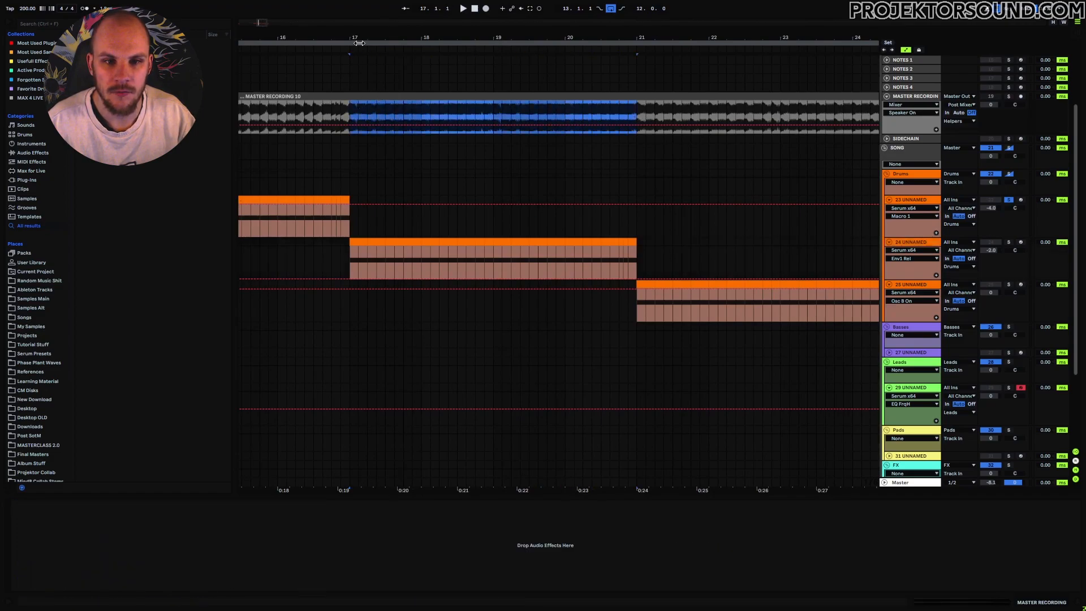
key("z")
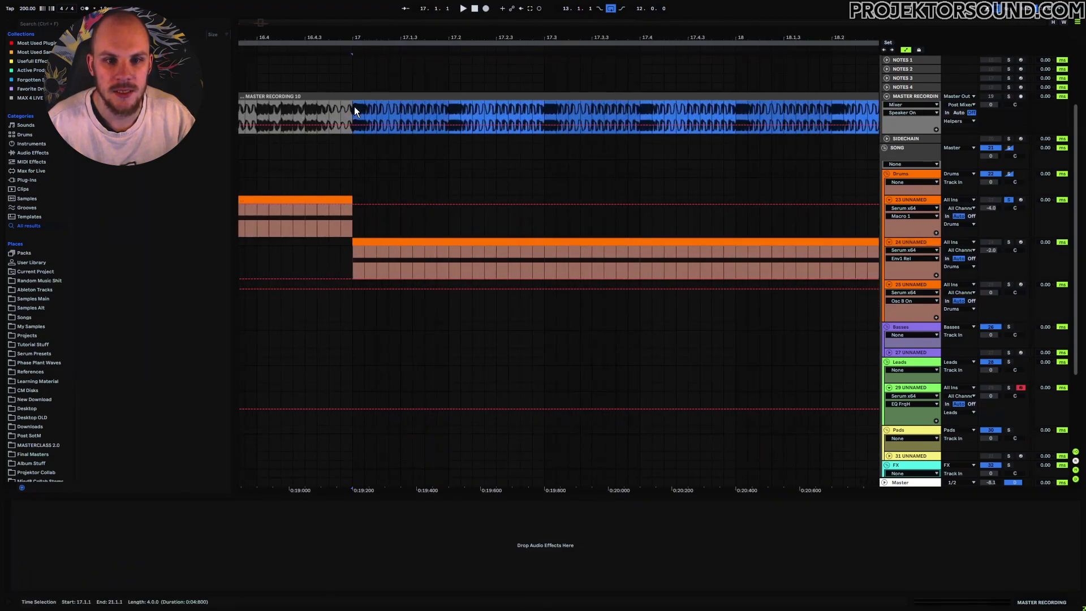
left_click(354, 106)
left_click_drag(343, 40, 413, 118)
left_click(332, 113)
left_click_drag(396, 38, 489, 10)
left_click(414, 110)
left_click(450, 113)
left_click_drag(444, 110, 452, 109)
left_click(451, 108)
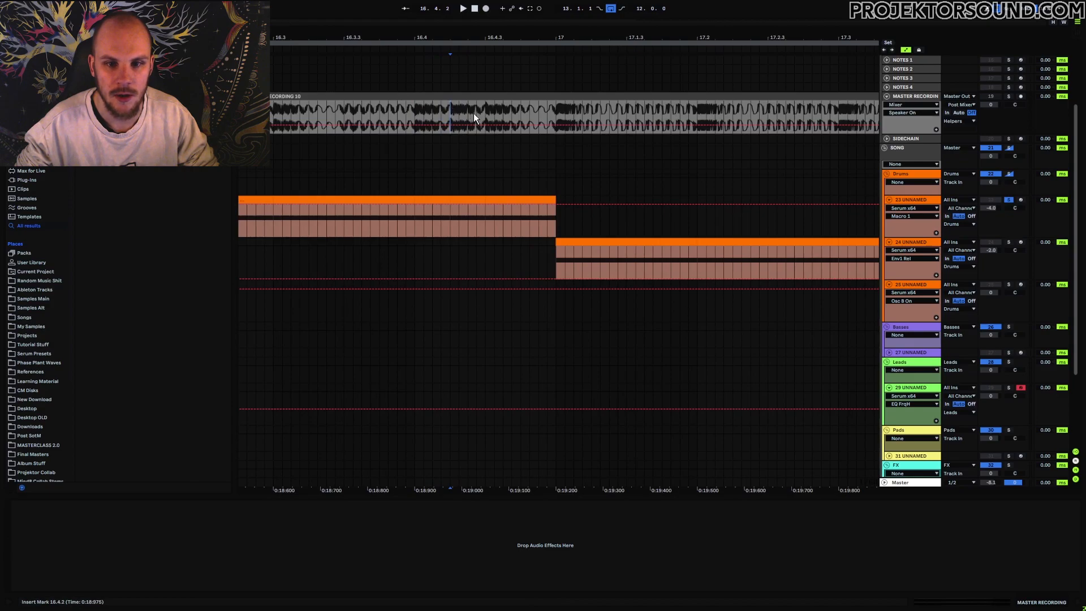
Step: Examine the master recording's waveform around the kick at 17.2, including the section from 17.2.1 to 17.2.4
left_click_drag(592, 41, 496, 41)
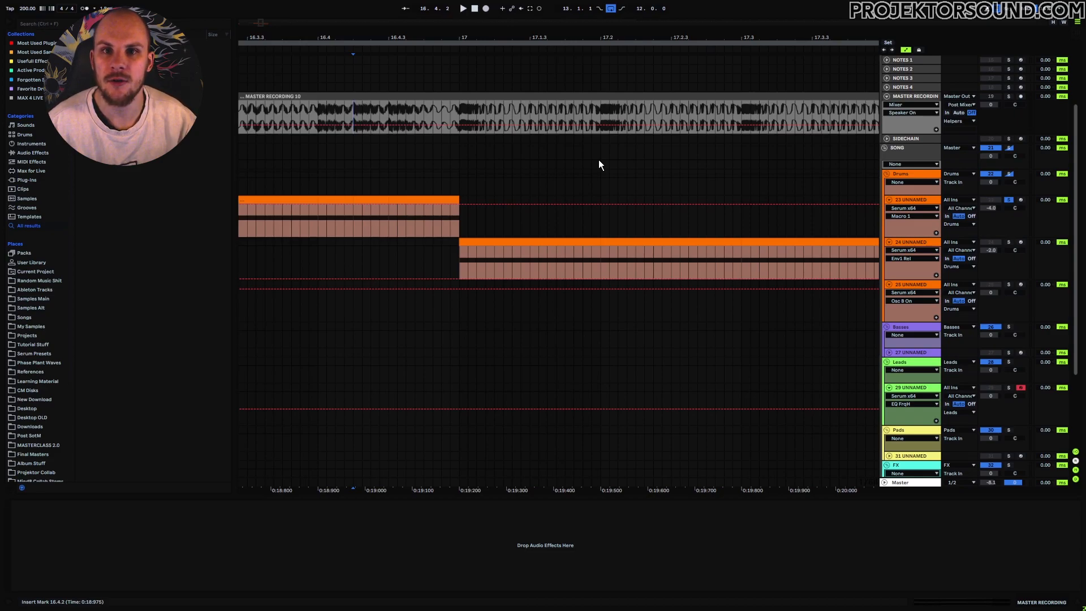
left_click_drag(586, 35, 588, 100)
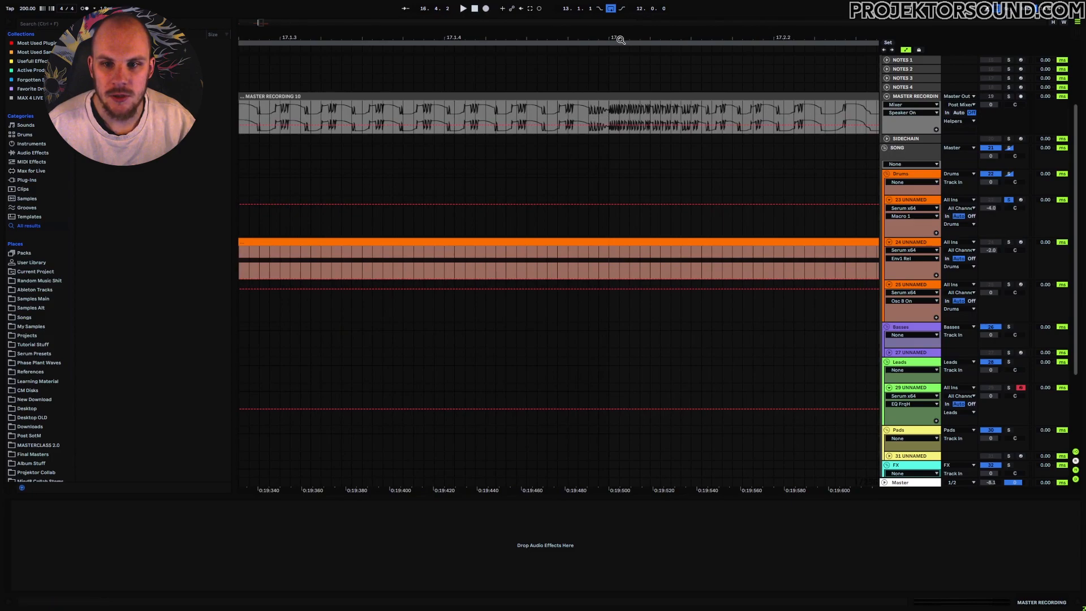
left_click_drag(618, 40, 616, 82)
left_click_drag(562, 113, 775, 109)
left_click(588, 110)
left_click_drag(595, 39, 467, 5)
left_click_drag(426, 111, 538, 115)
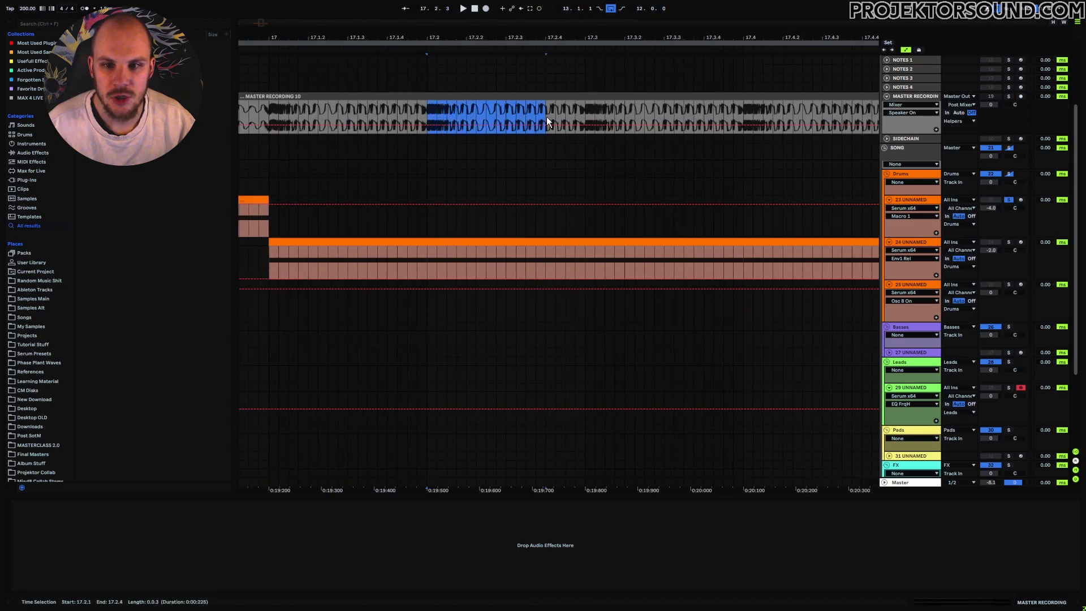
left_click(428, 111)
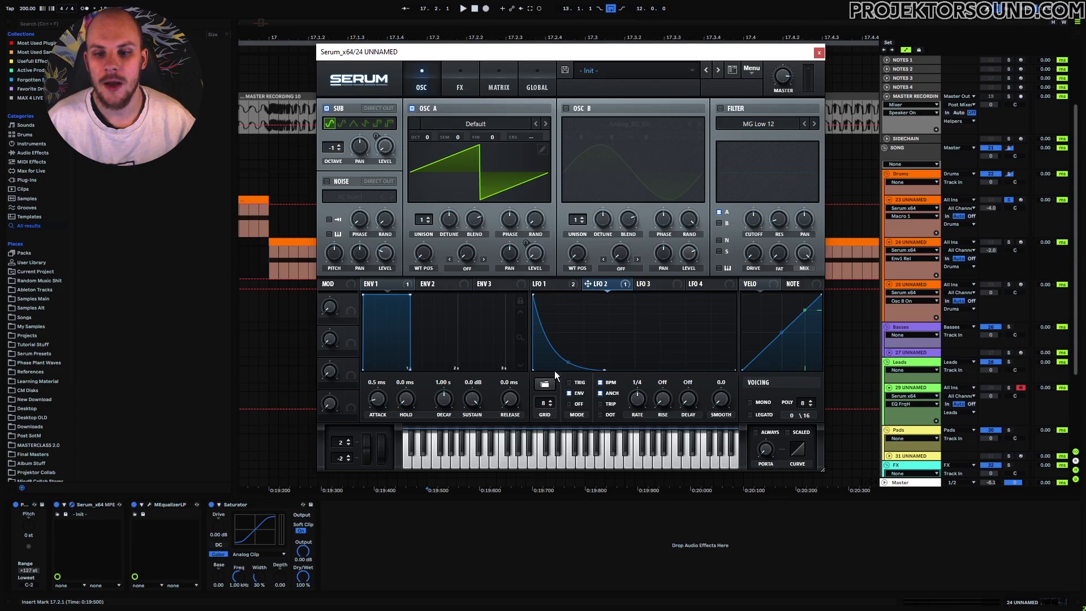
Step: Review LFO 1's curve and targets and the FX distortion in track 24's Serum, and close the synth
left_click(547, 284)
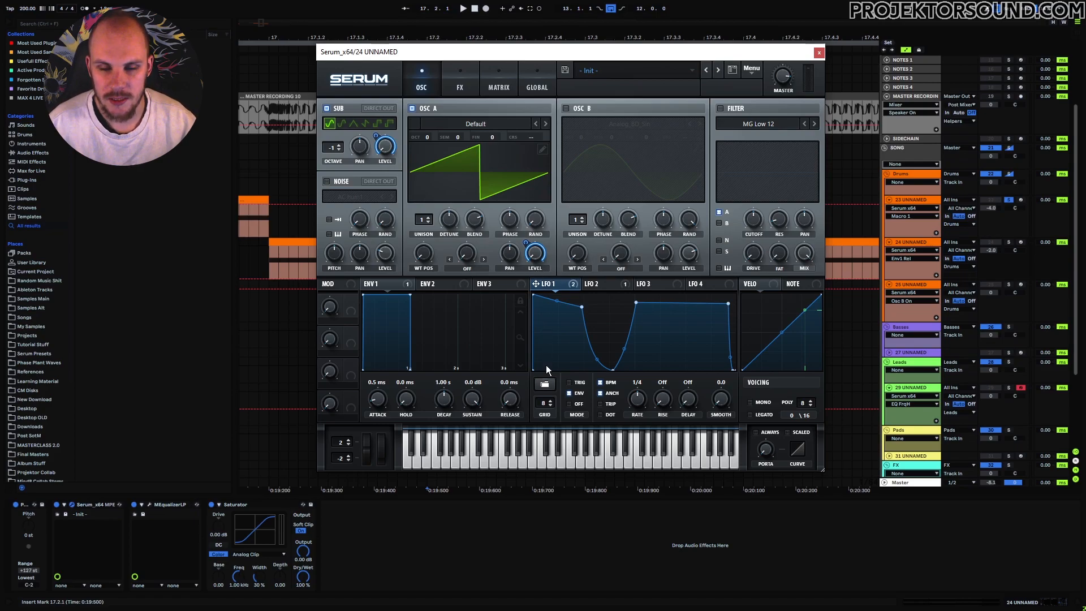
left_click(459, 88)
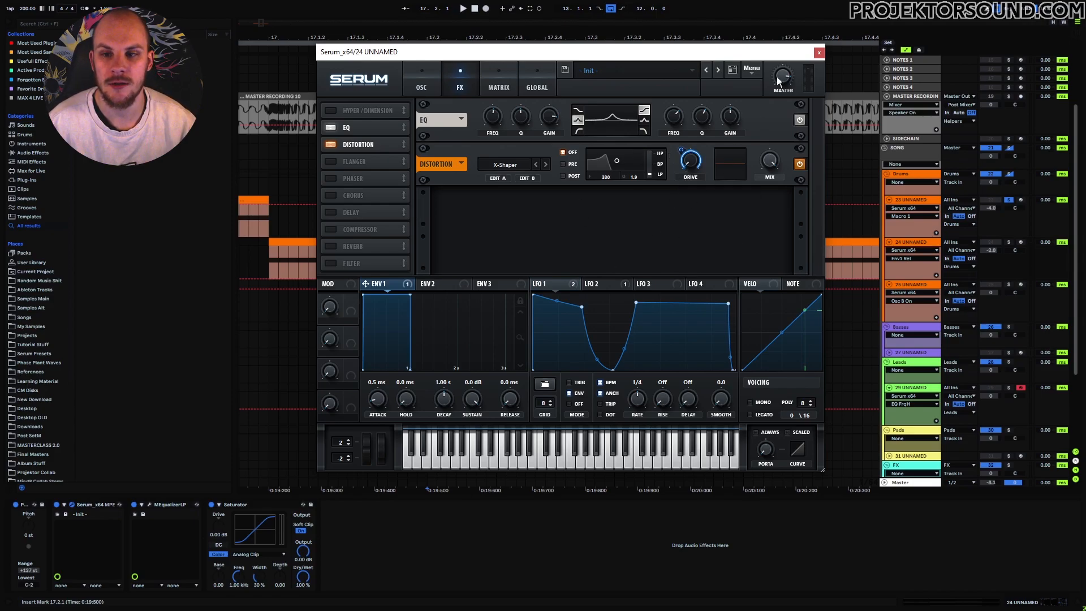
left_click(818, 52)
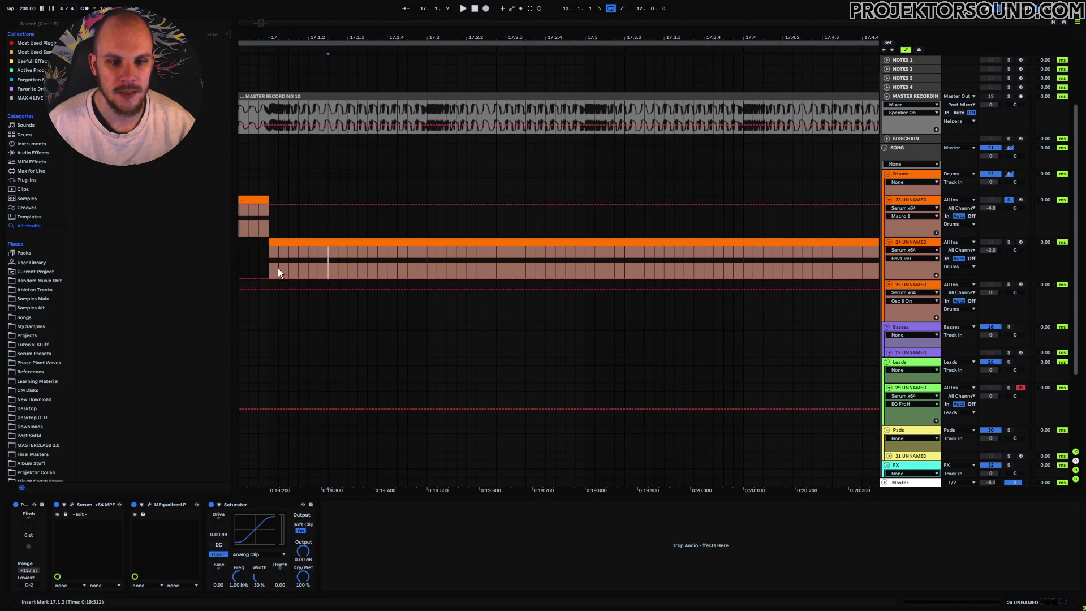
Step: Mark out the kick cycles in track 24's MIDI clip at beats 17.2 and 17.3 to study their spacing
left_click_drag(279, 269, 334, 266)
left_click(428, 255)
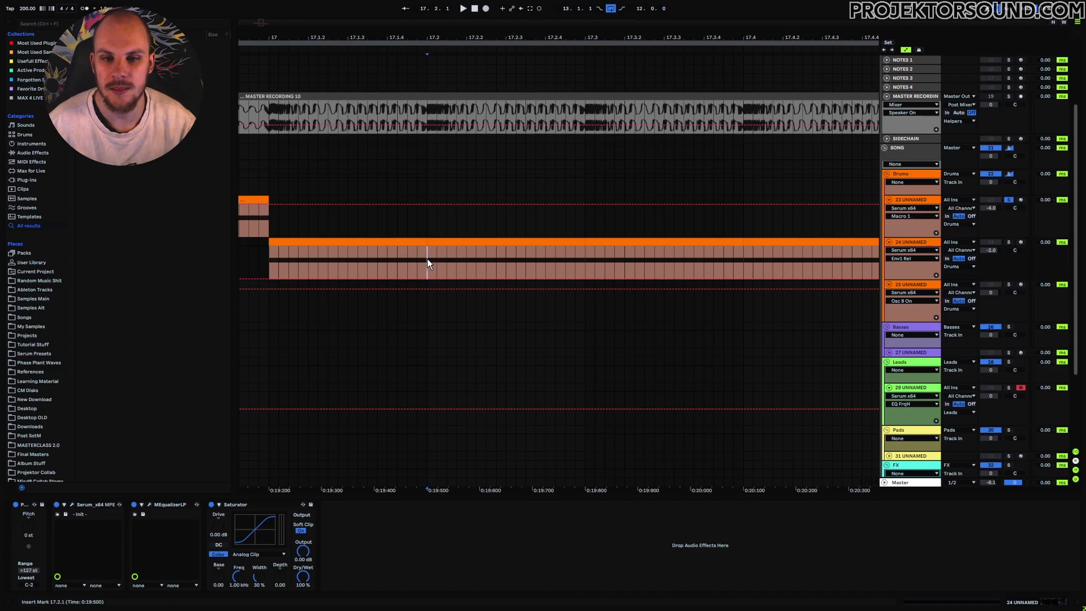
left_click_drag(428, 264, 579, 275)
left_click(584, 268)
Step: Pick out the transients of the preceding kick in bar 16 of the master recording, around 16.2 and 16.3
left_click_drag(428, 40, 939, 39)
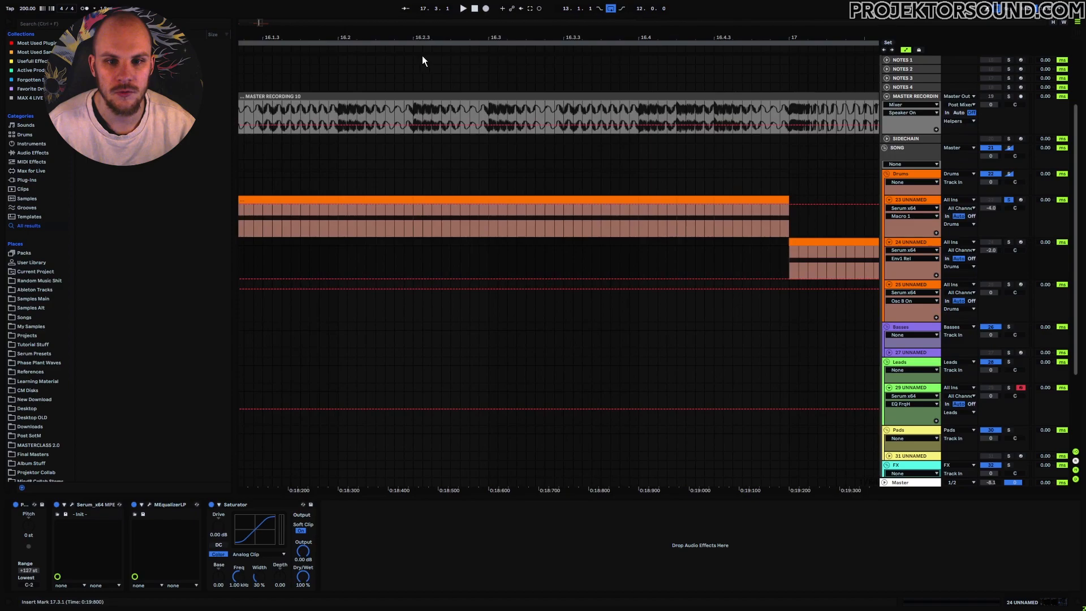
mouse_move(414, 112)
left_mouse_down()
mouse_move(398, 116)
mouse_move(415, 110)
left_mouse_up()
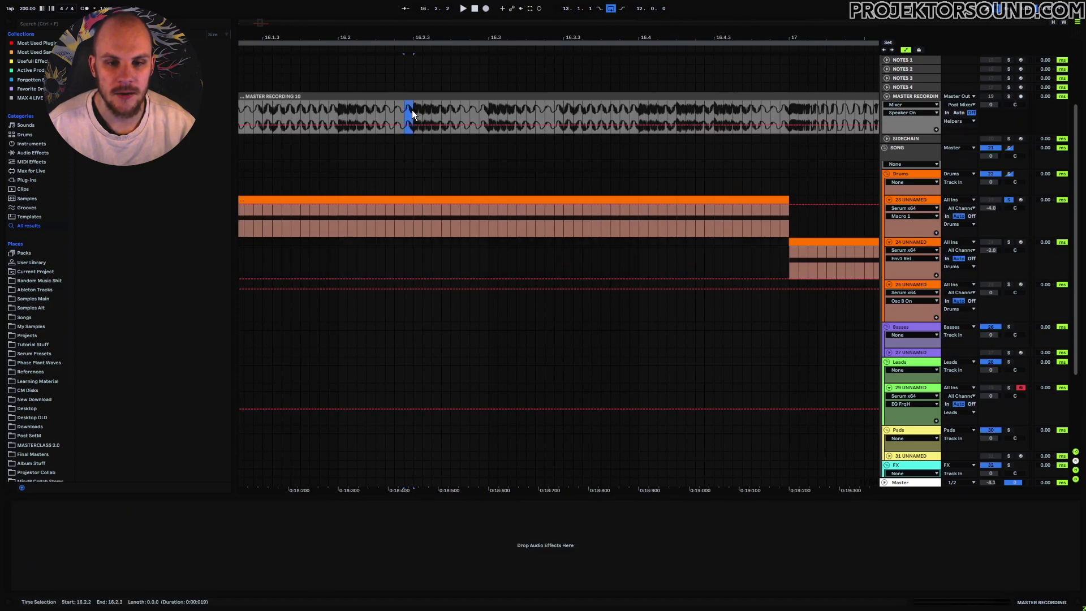
left_click(488, 113)
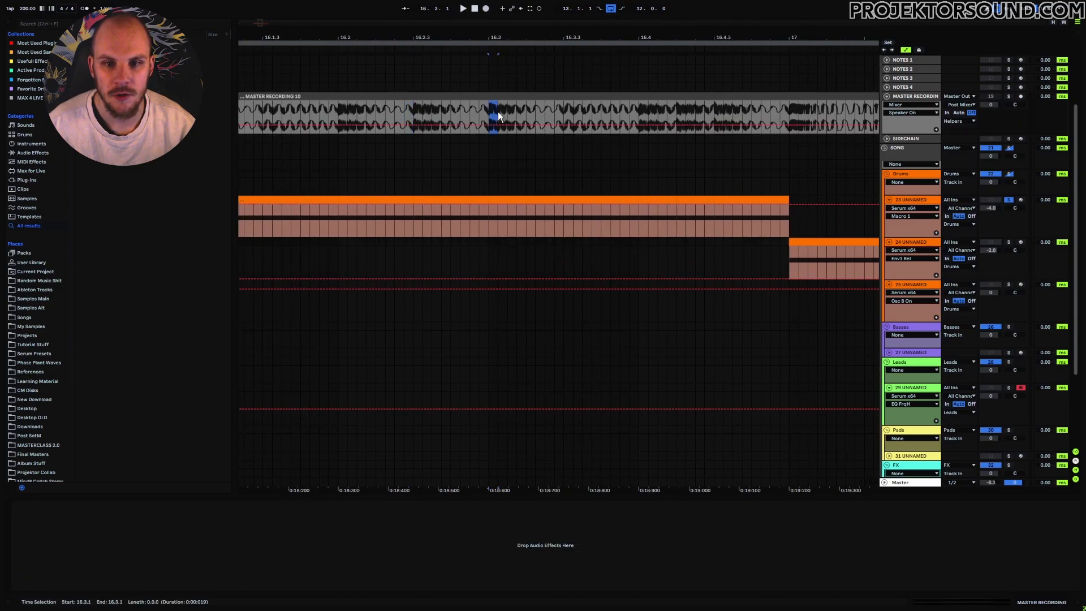
left_click(339, 113)
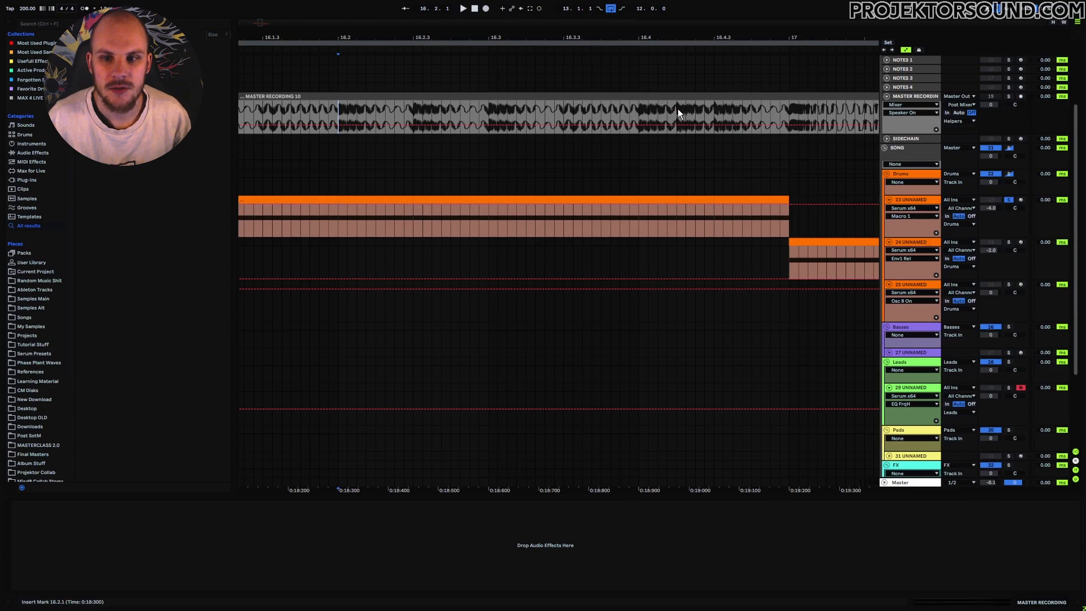
Step: Compare the kick transient at 17.2 with the previous kick's transient near 16.4 in the master recording
left_click_drag(712, 40, 327, 36)
left_click_drag(576, 39, 599, 112)
left_click(571, 111)
left_click(581, 116)
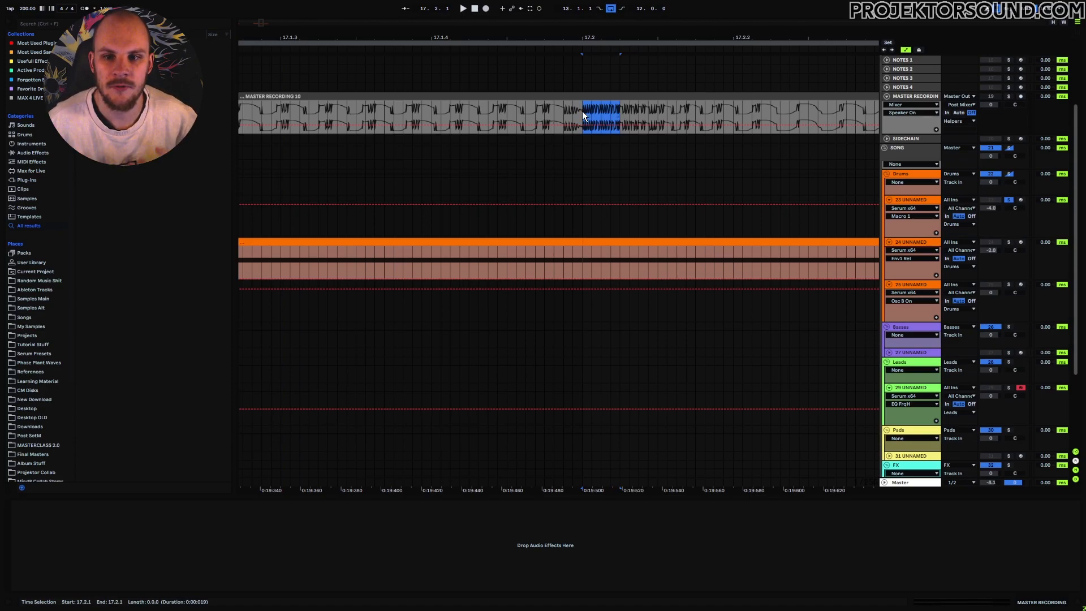
key("minus")
key("minus")
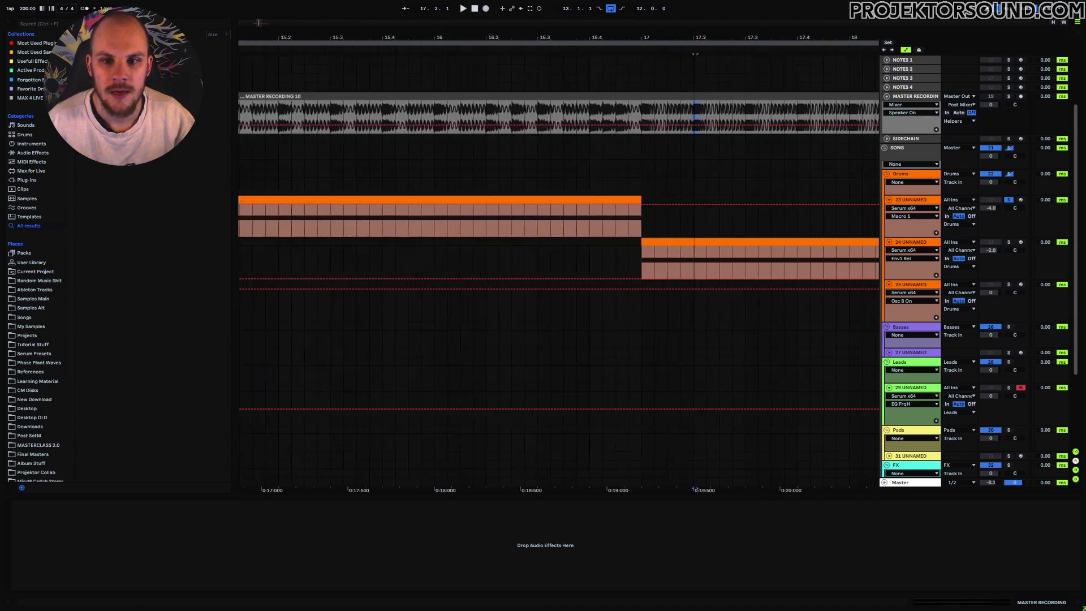
left_click_drag(491, 37, 492, 101)
left_click(510, 108)
left_click_drag(622, 40, 306, 37)
left_click_drag(687, 48, 556, 118)
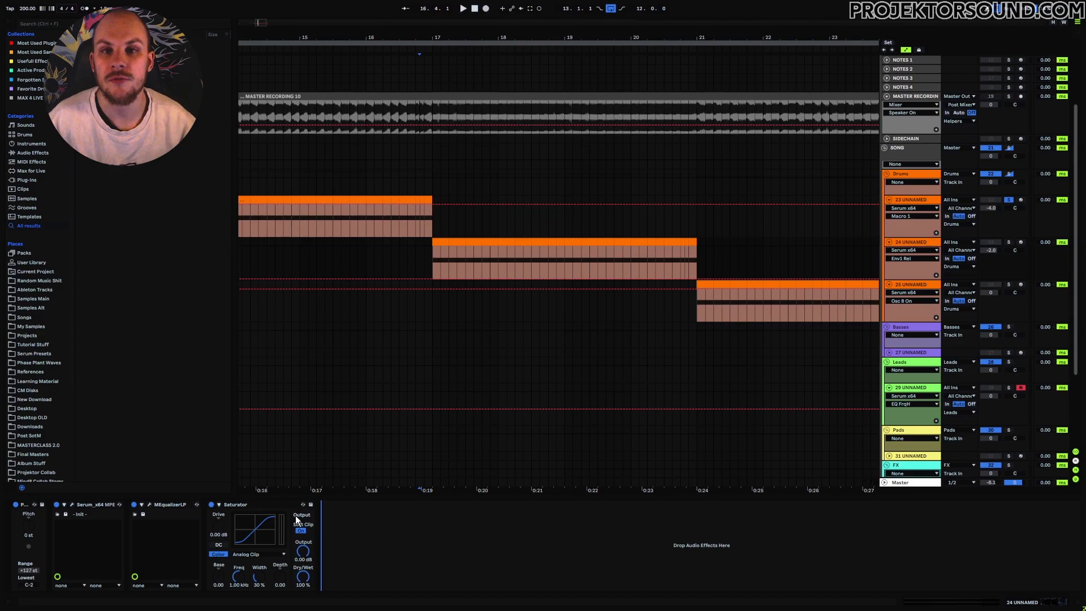
Step: Review the MEqualizerLP curve on track 24 and bypass the equalizer
left_click(149, 504)
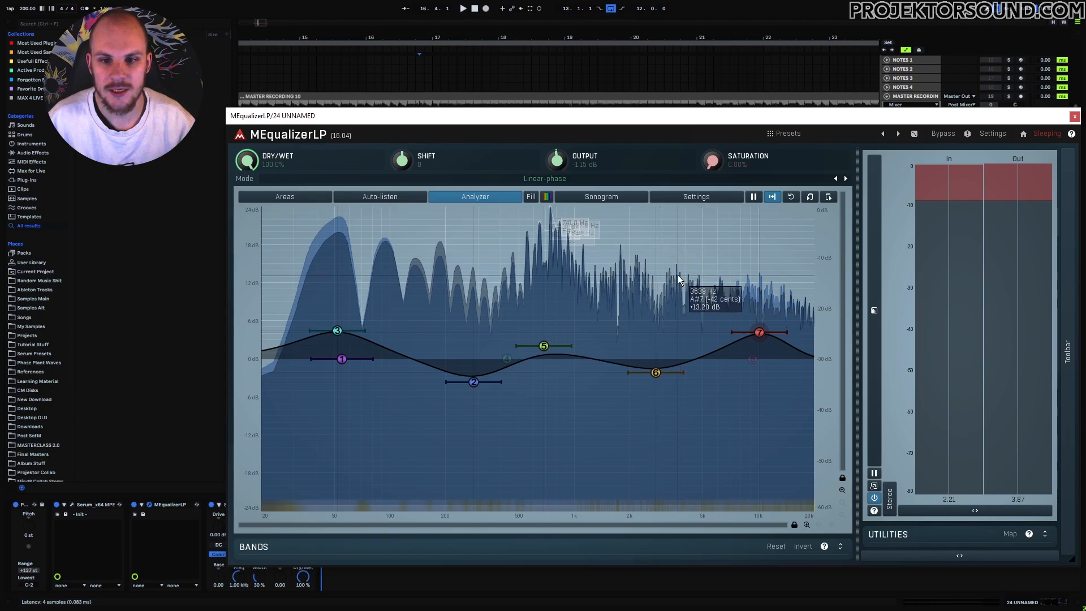
left_click(1073, 117)
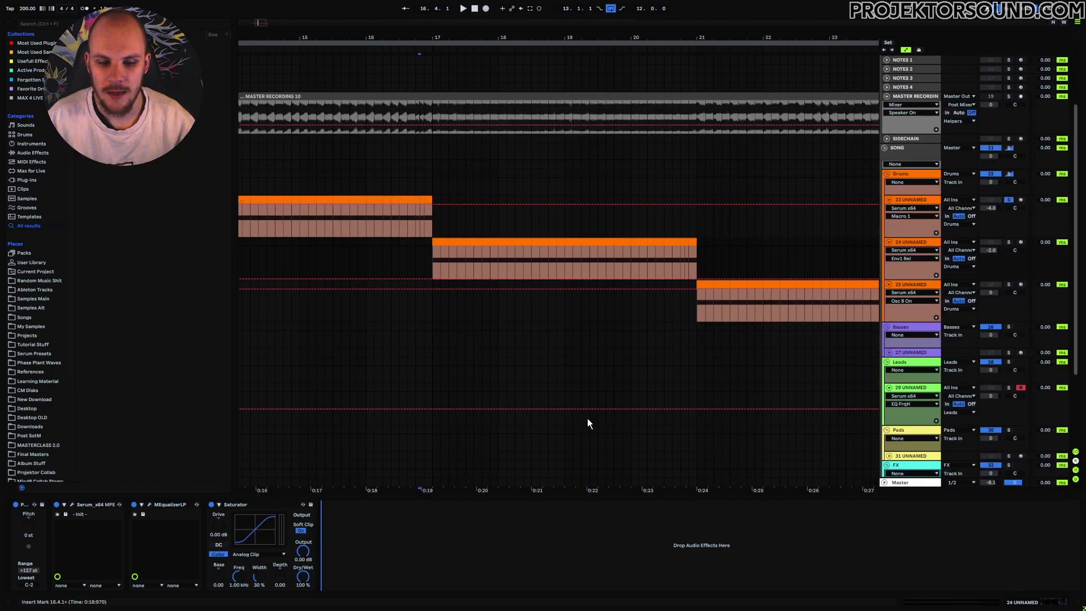
left_click(135, 504)
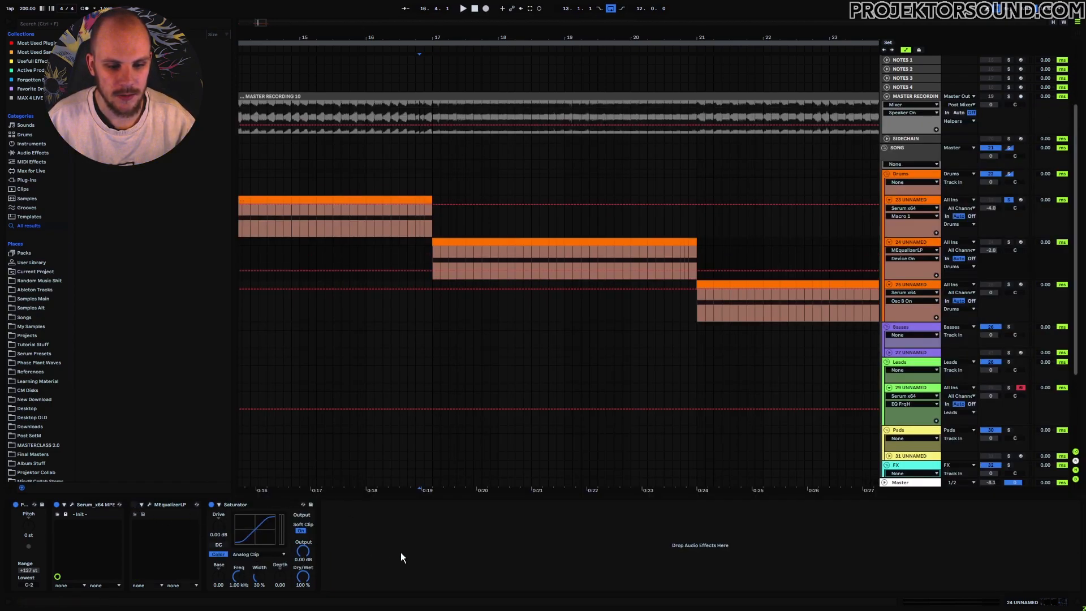
Step: Add EQ Eight after track 24's Saturator, with band 1 as a low cut, boosts on bands 4 and 7, and a dip on band 5
right_click(354, 532)
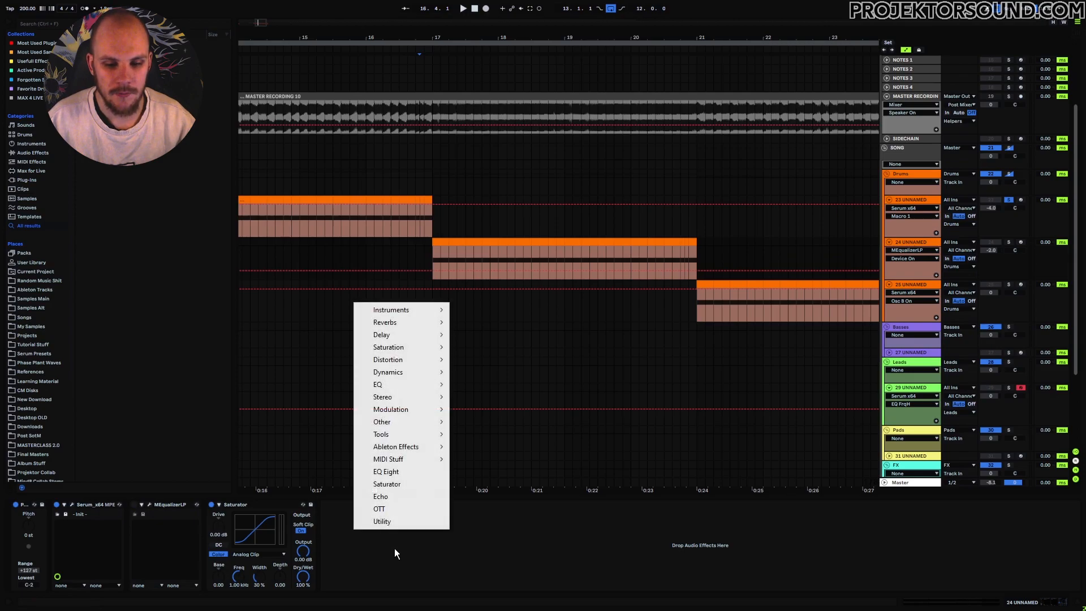
left_click(396, 473)
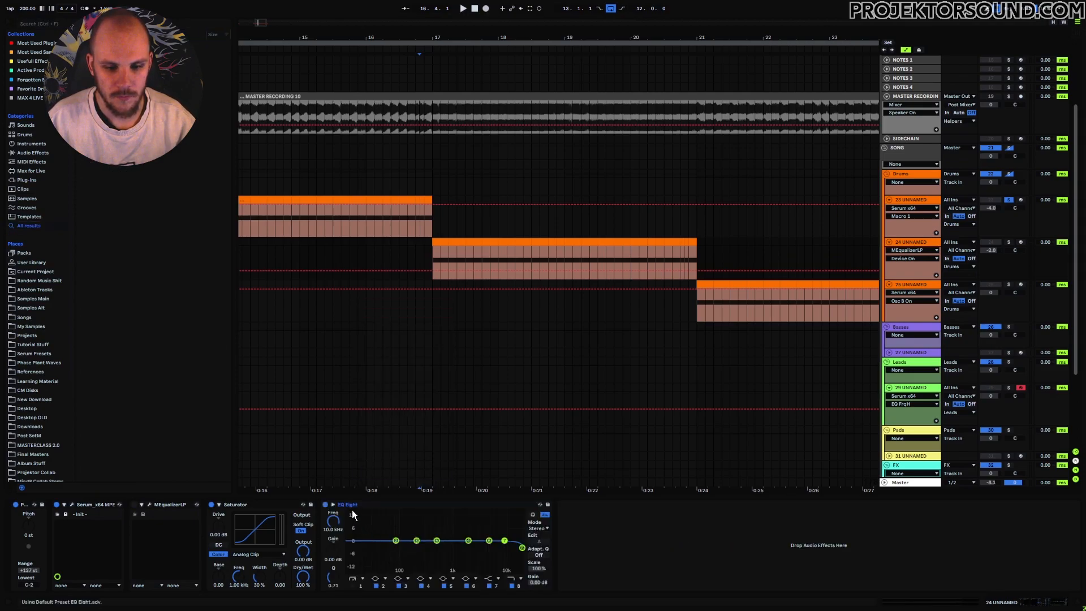
left_click(354, 586)
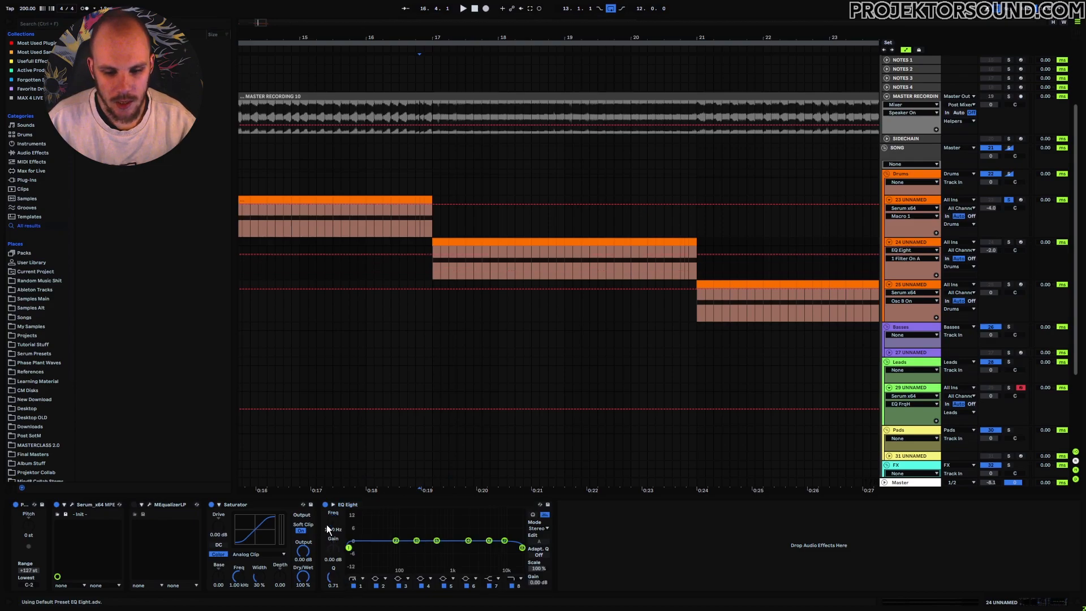
left_click_drag(369, 548, 371, 542)
left_click_drag(438, 542, 437, 532)
left_click_drag(468, 541, 502, 530)
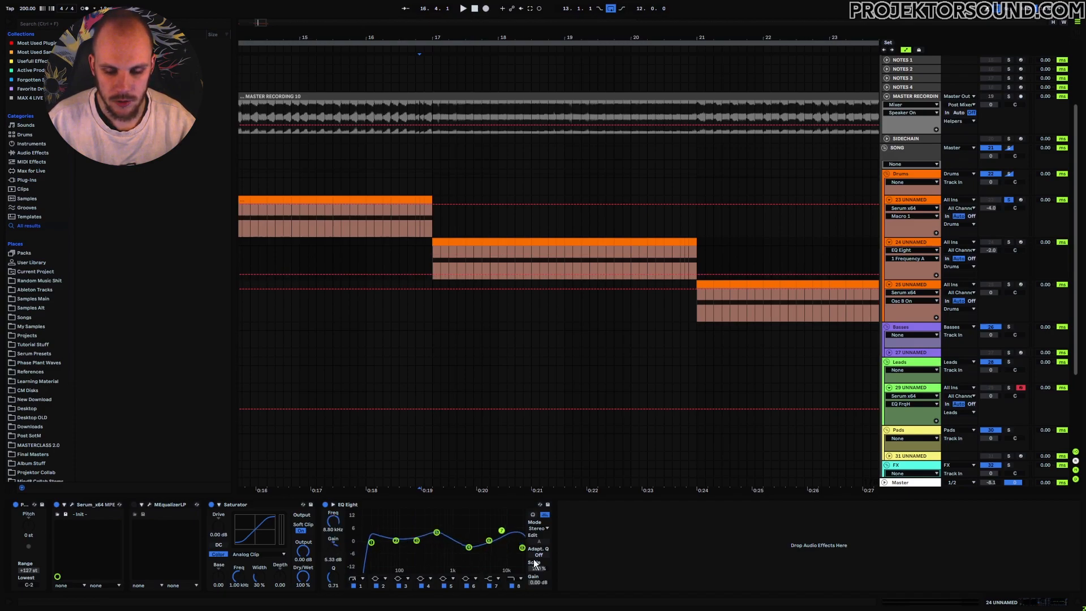
Step: Keep the old bars 17 to 21 take on a separate track, and re-record those bars with the EQ Eight kick soloed
left_click(1008, 242)
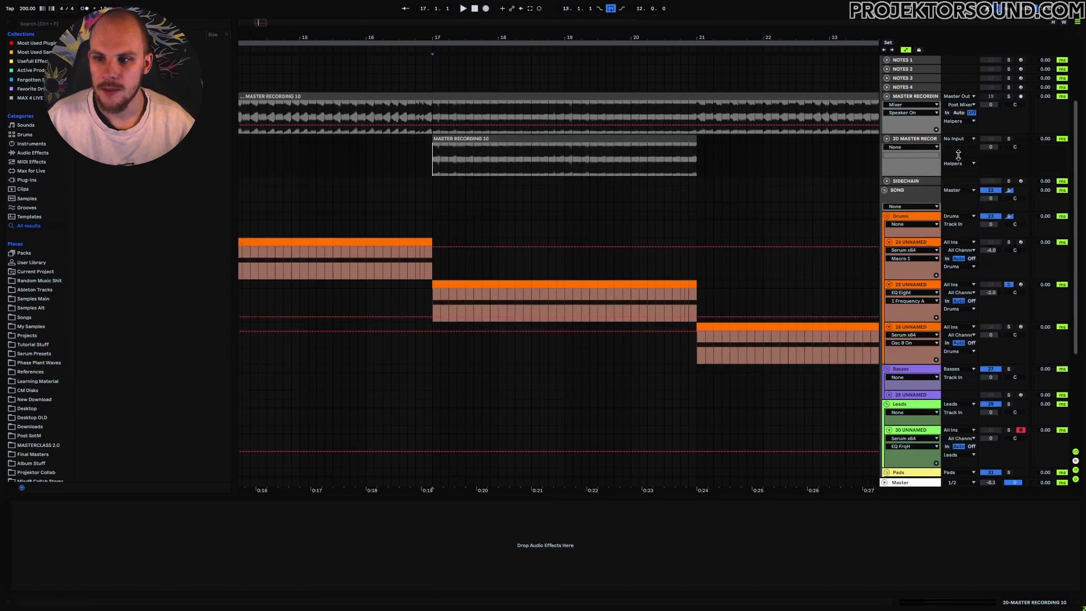
left_click(920, 98)
left_click(1021, 96)
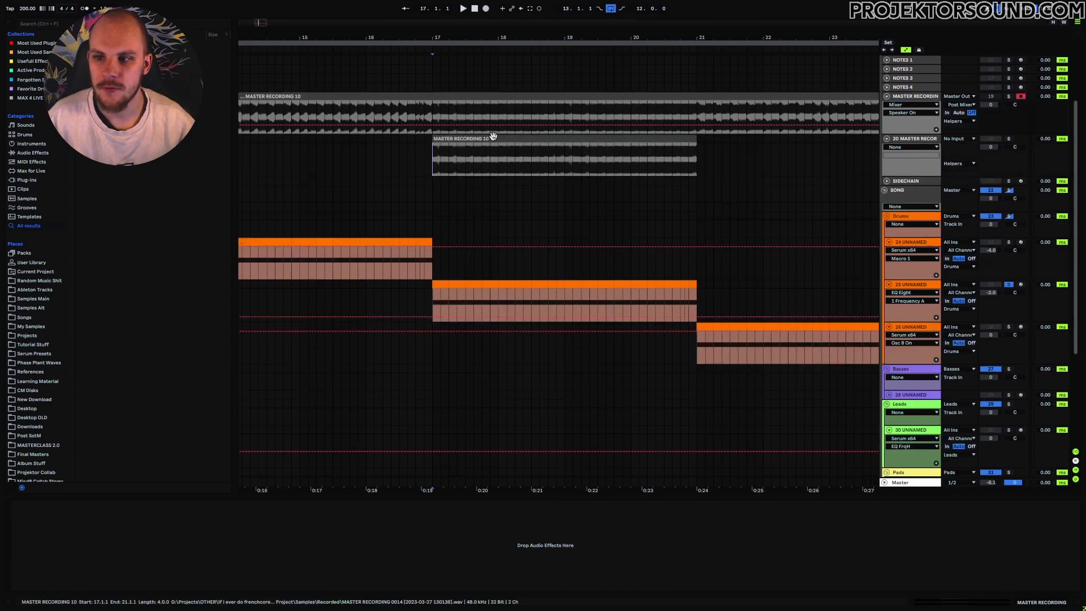
left_click(435, 113)
left_click_drag(432, 113, 690, 117)
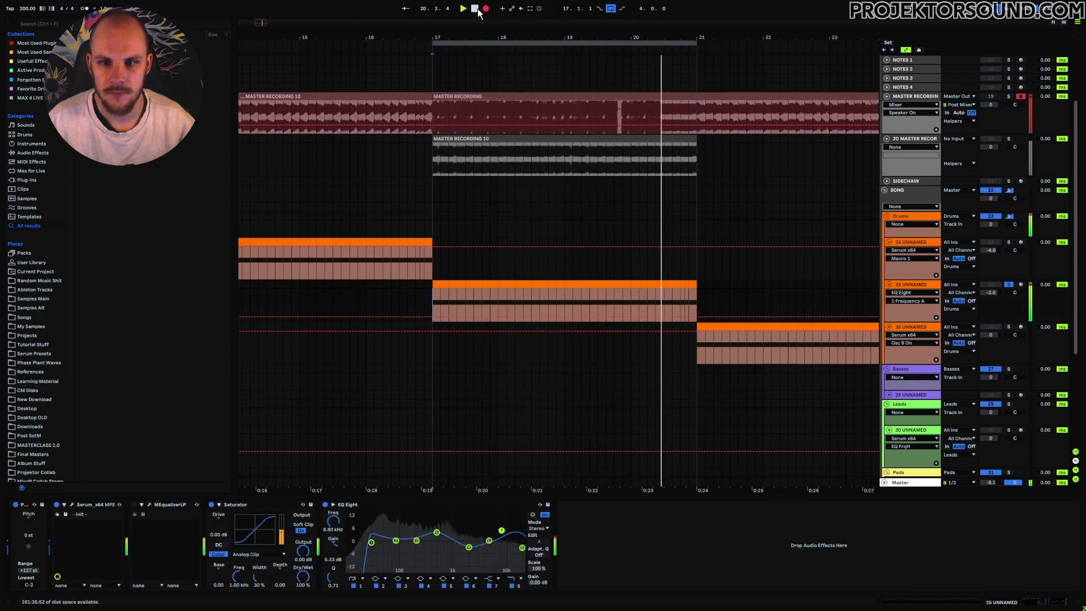
left_click(475, 8)
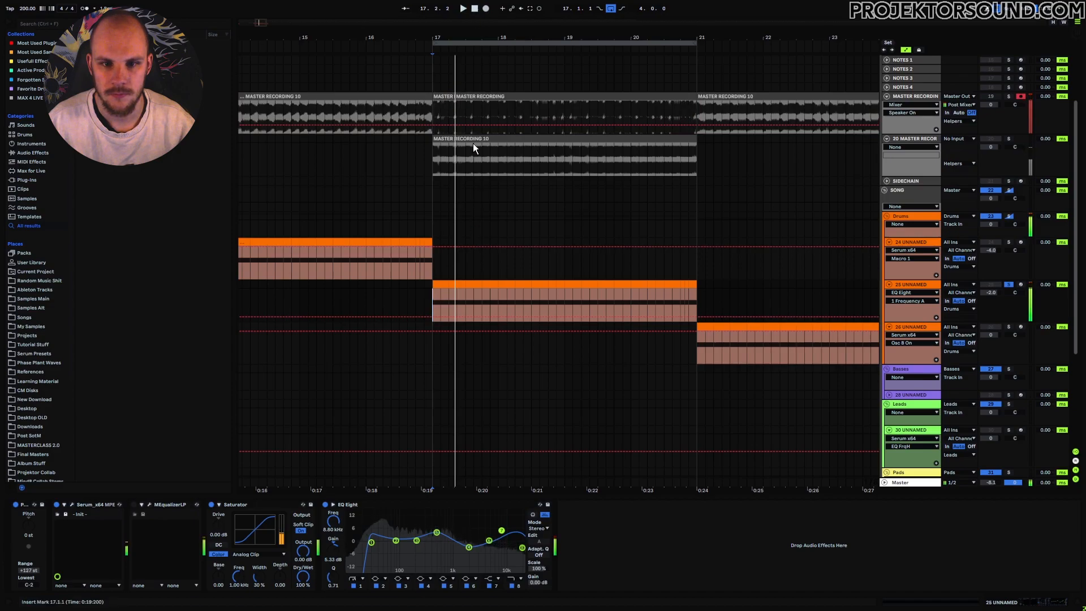
left_click_drag(455, 96, 432, 103)
Step: Compare the new recording's waveform closely with the earlier take below it, from bar 17 through 17.2
left_click(432, 107)
mouse_move(463, 41)
left_mouse_down()
mouse_move(486, 85)
mouse_move(441, 110)
mouse_move(367, 122)
mouse_move(451, 99)
left_mouse_up()
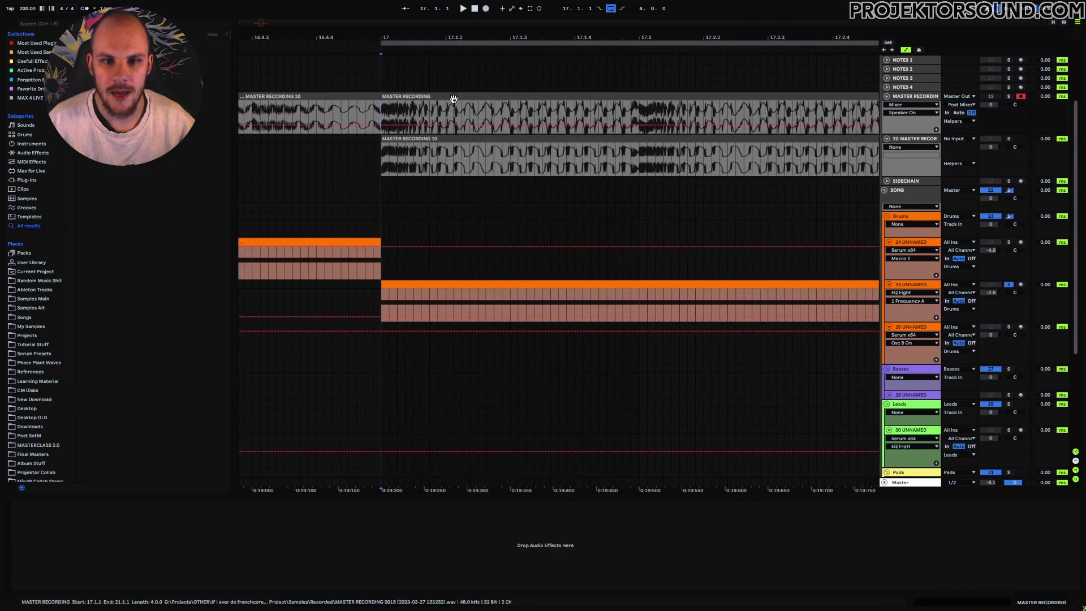
left_click_drag(624, 113, 660, 115)
left_click(609, 116)
left_click_drag(534, 37, 533, 74)
left_click_drag(455, 107, 546, 117)
left_click(546, 117)
left_click_drag(469, 37, 469, 1)
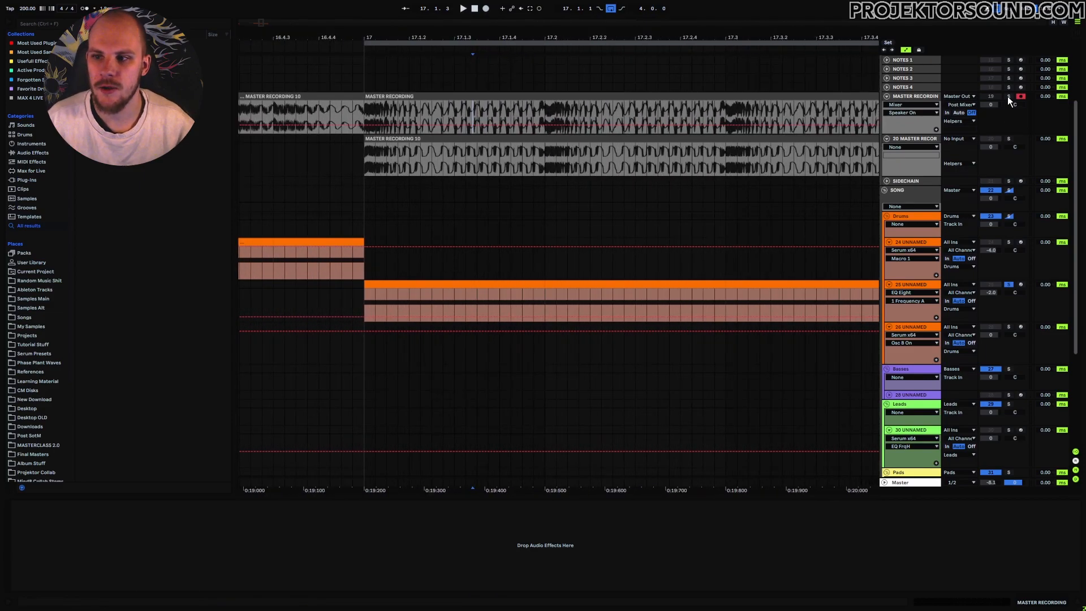
Step: Play the loop from bar 17 while alternating solo between the new master recording and the earlier take on track 20
left_click(375, 114)
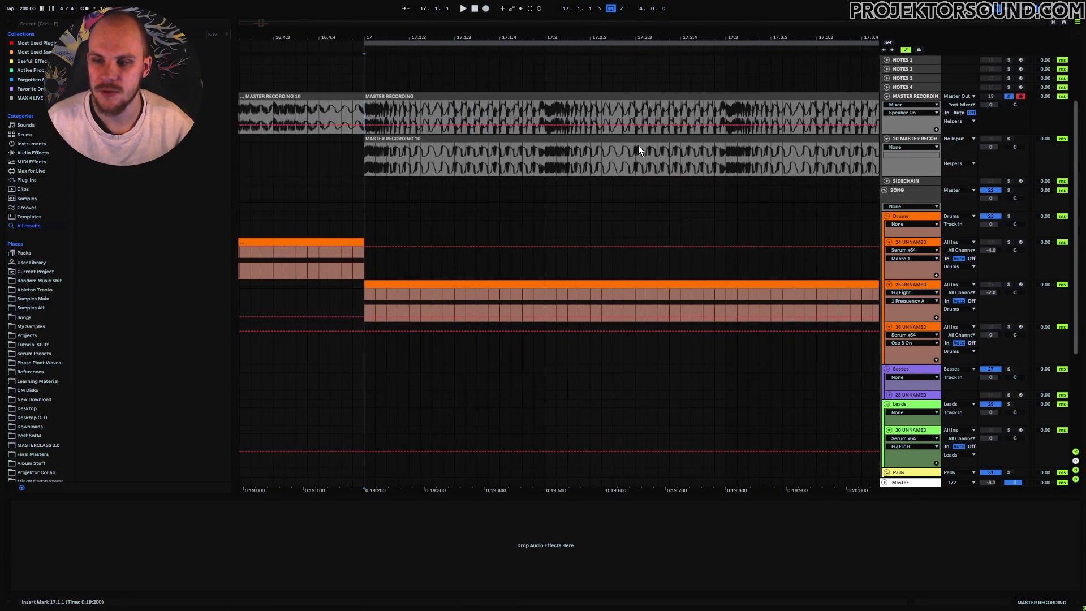
key("space")
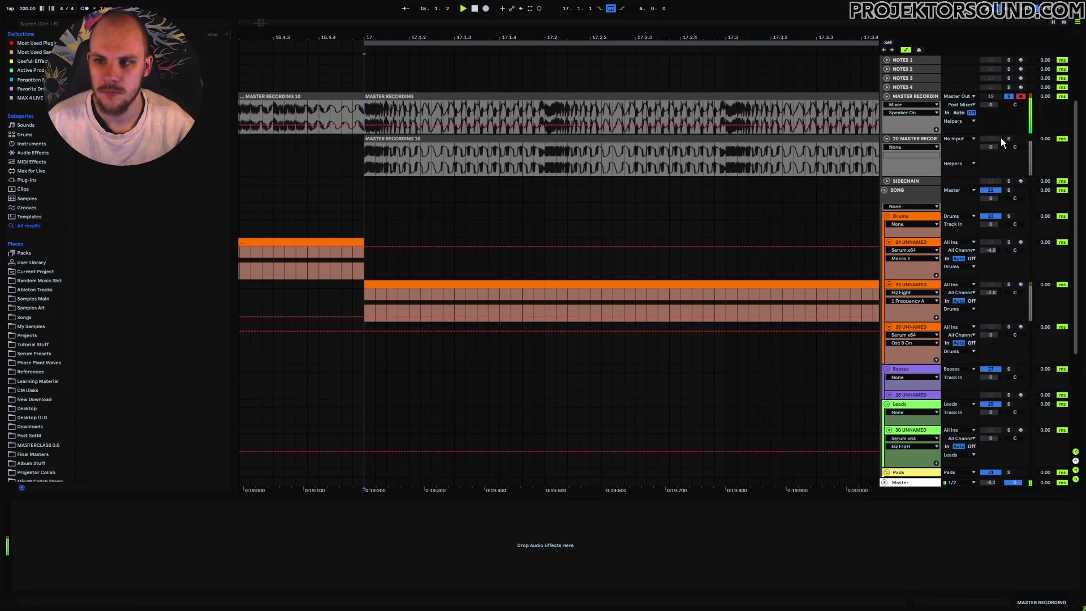
left_click(1009, 139)
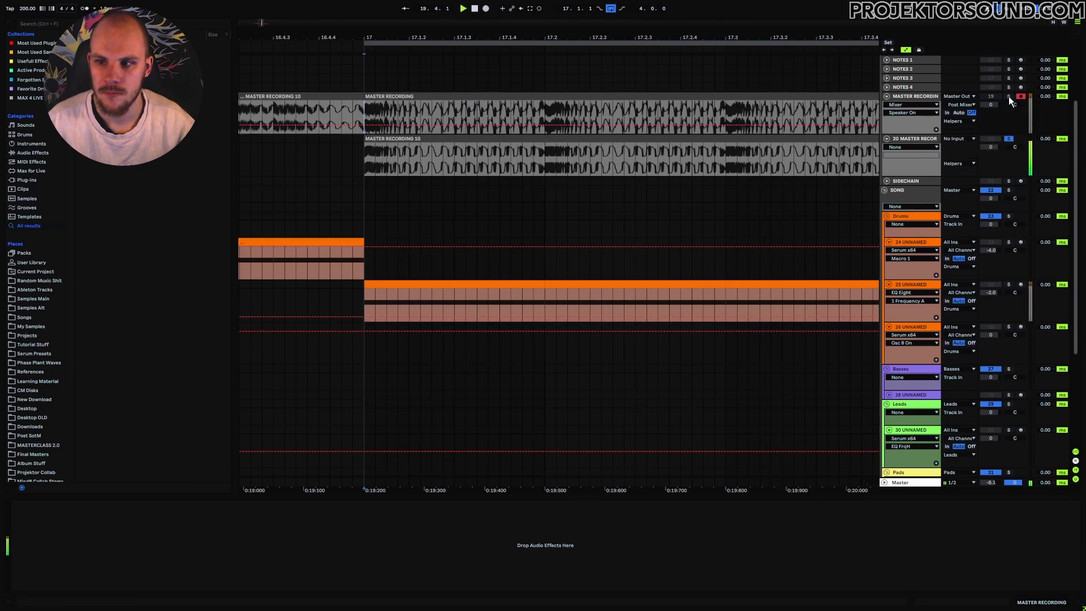
left_click(1009, 96)
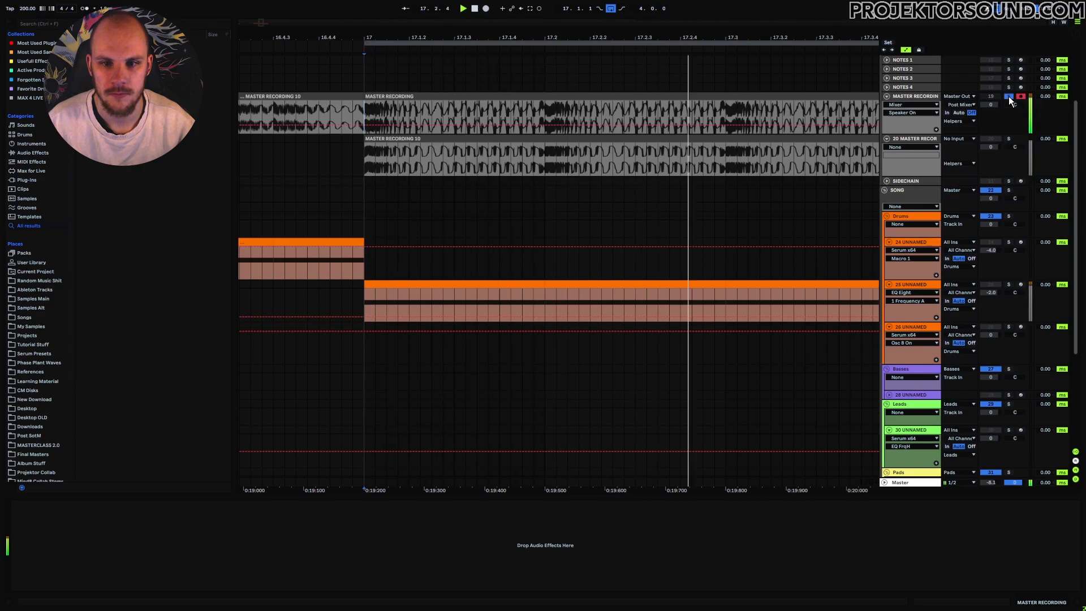
left_click(1009, 139)
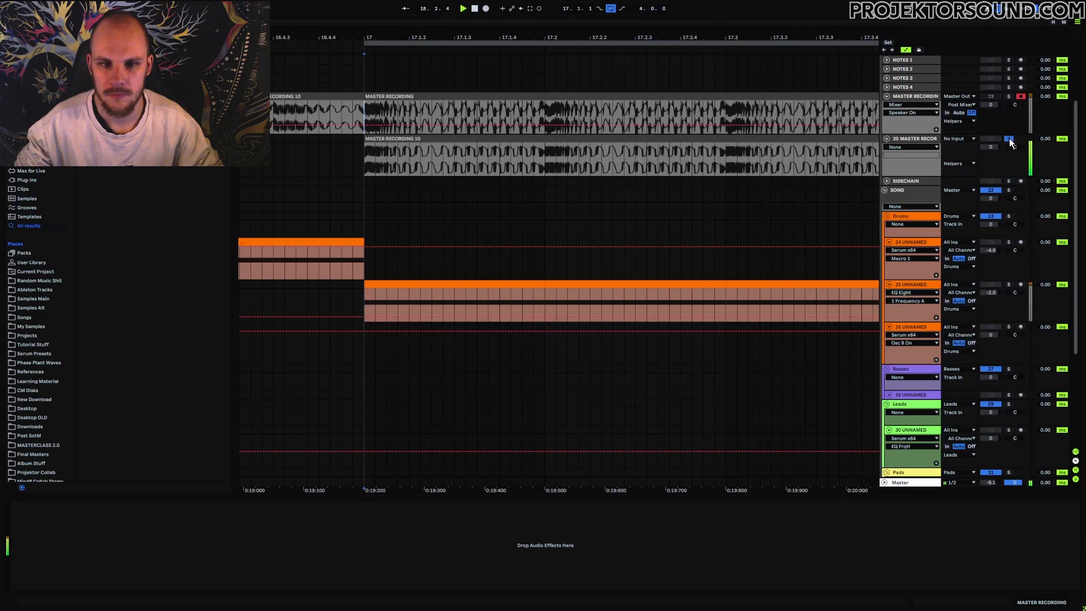
left_click_drag(676, 38, 453, 11)
key("space")
Step: Split the earlier take on track 20 at bar 19 and copy its second half onto the master recording track at bar 19
left_click(592, 161)
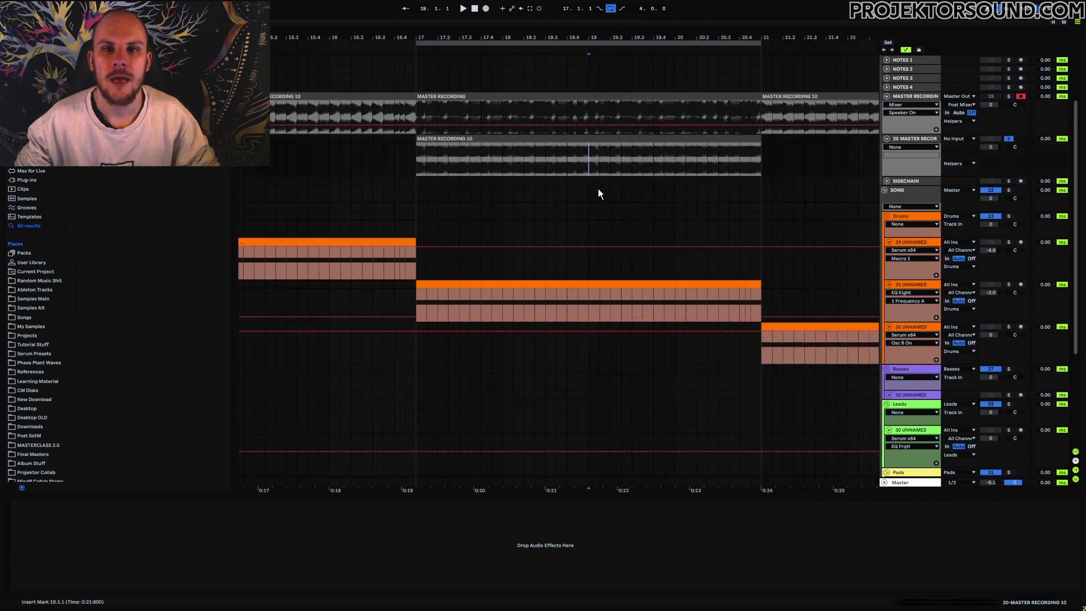
key("ctrl+e")
left_click(609, 138)
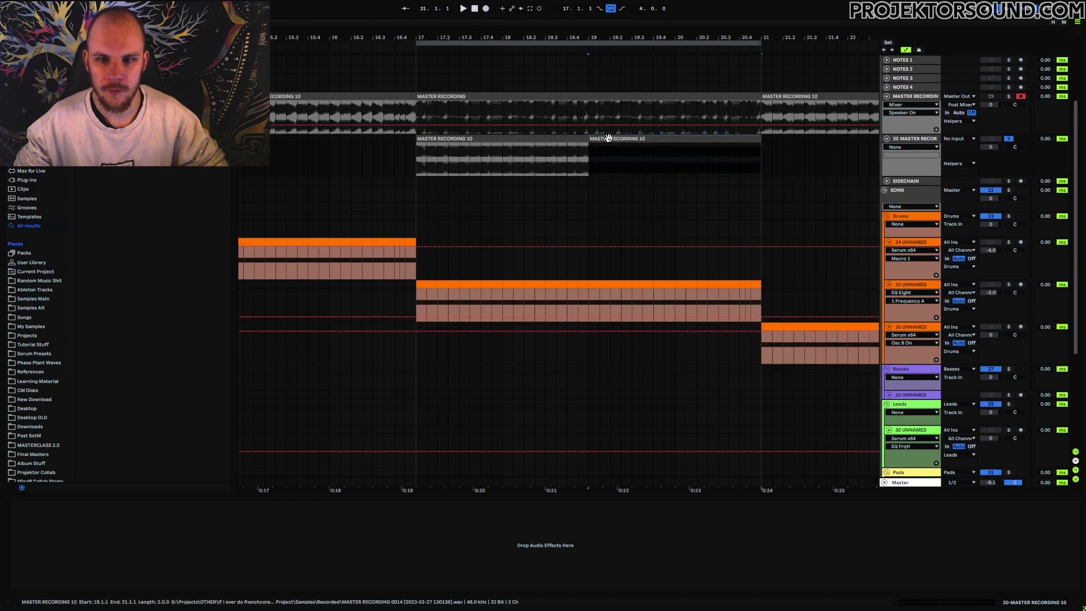
key("ctrl+c")
left_click(592, 111)
key("ctrl+v")
left_click(588, 113)
Step: Play the combined master recording from bar 17 to compare the new take with the pasted earlier one
left_click(419, 118)
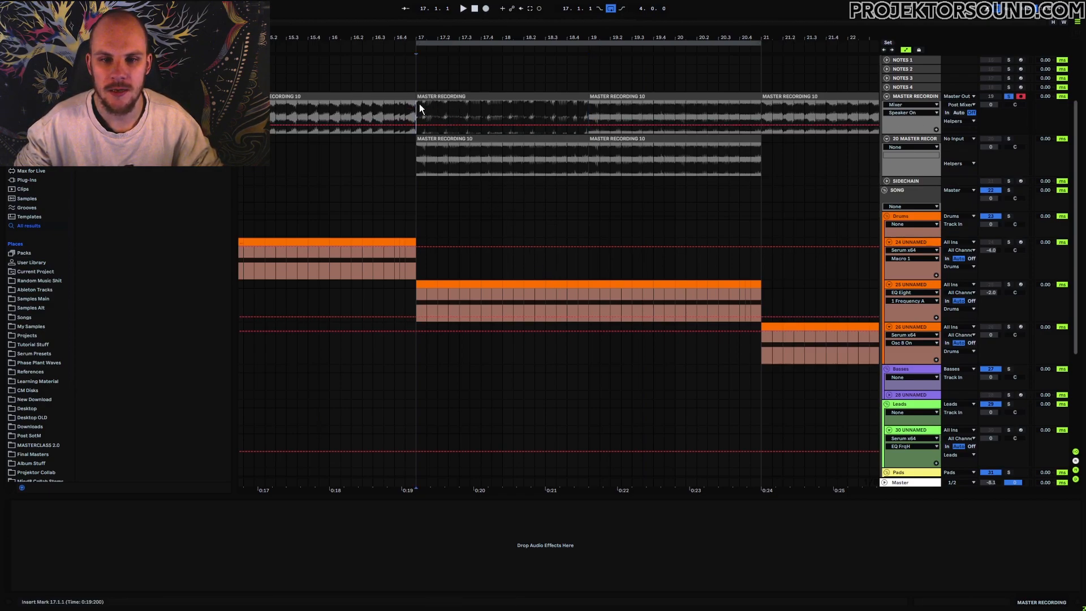
left_click_drag(425, 113, 739, 117)
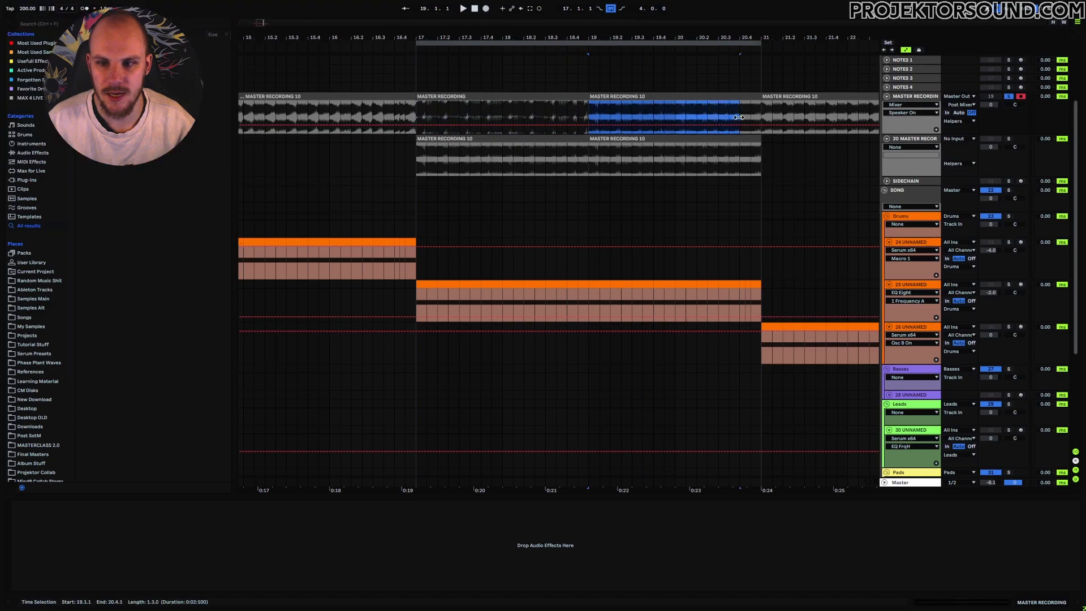
left_click(419, 115)
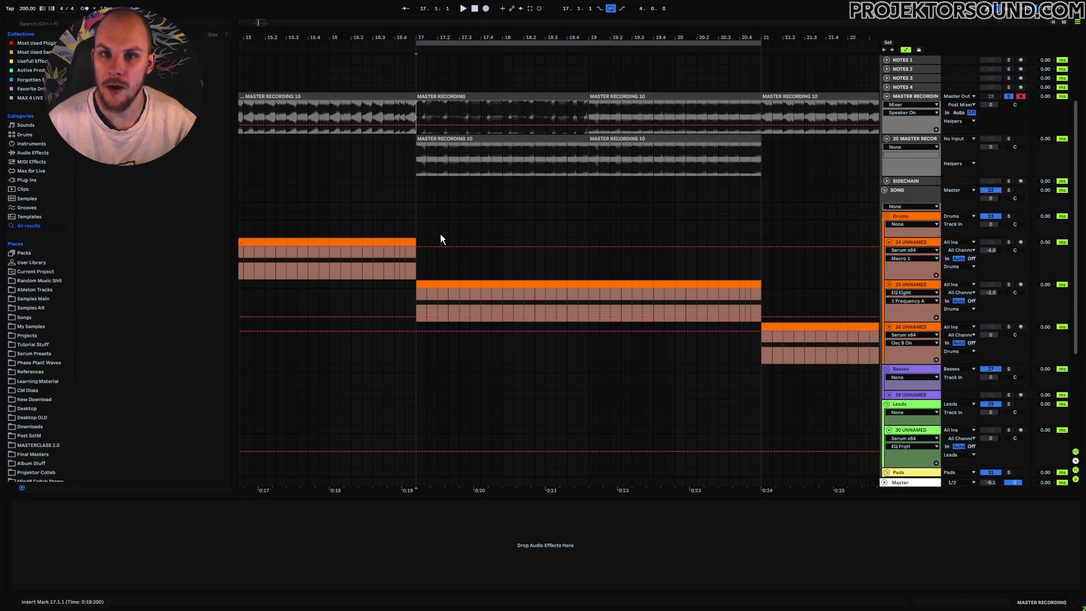
key("space")
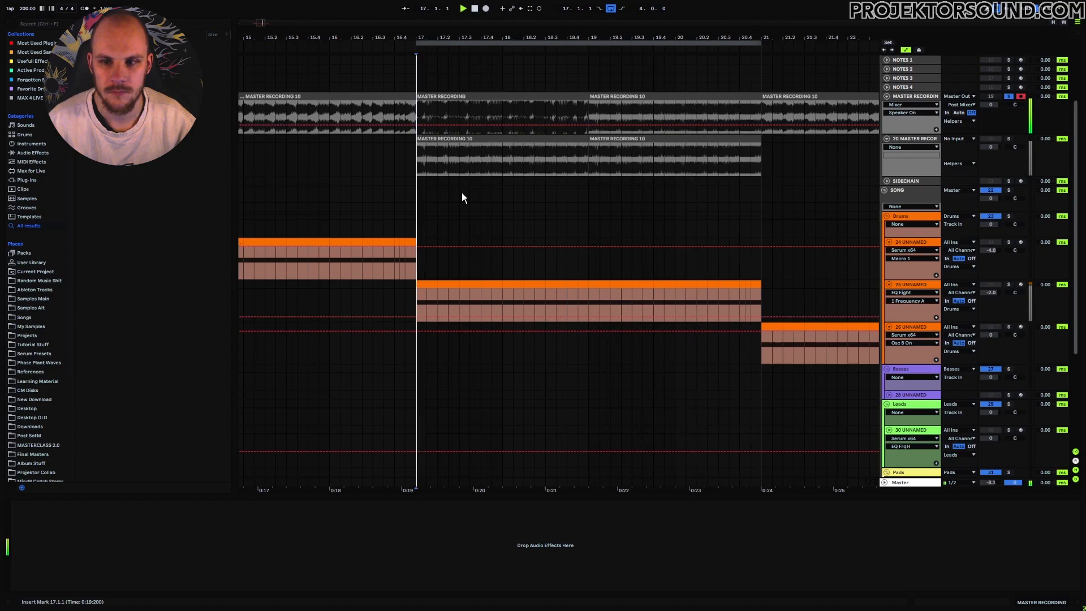
key("space")
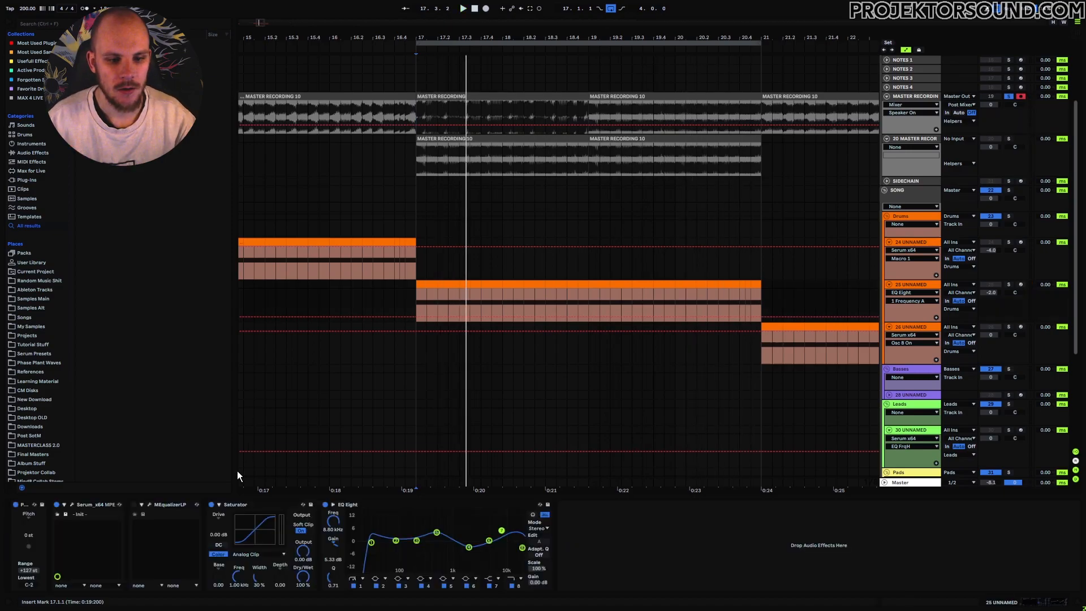
Step: Review the MEqualizerLP curve on track 25 and switch off the band 1 low cut in its EQ Eight
left_click(149, 504)
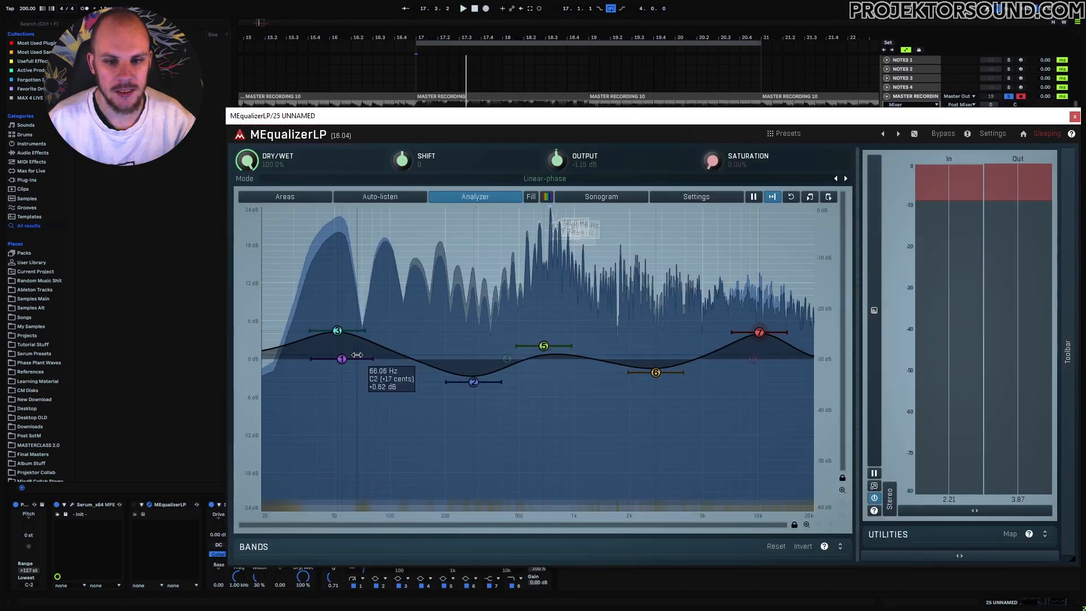
left_click(1074, 117)
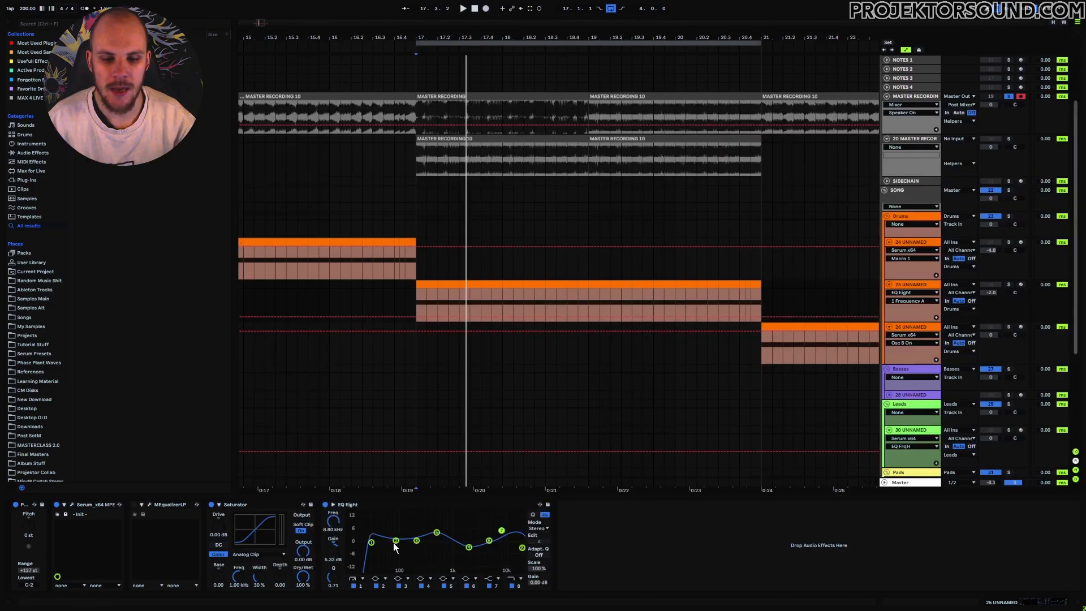
left_click(352, 586)
left_click(354, 588)
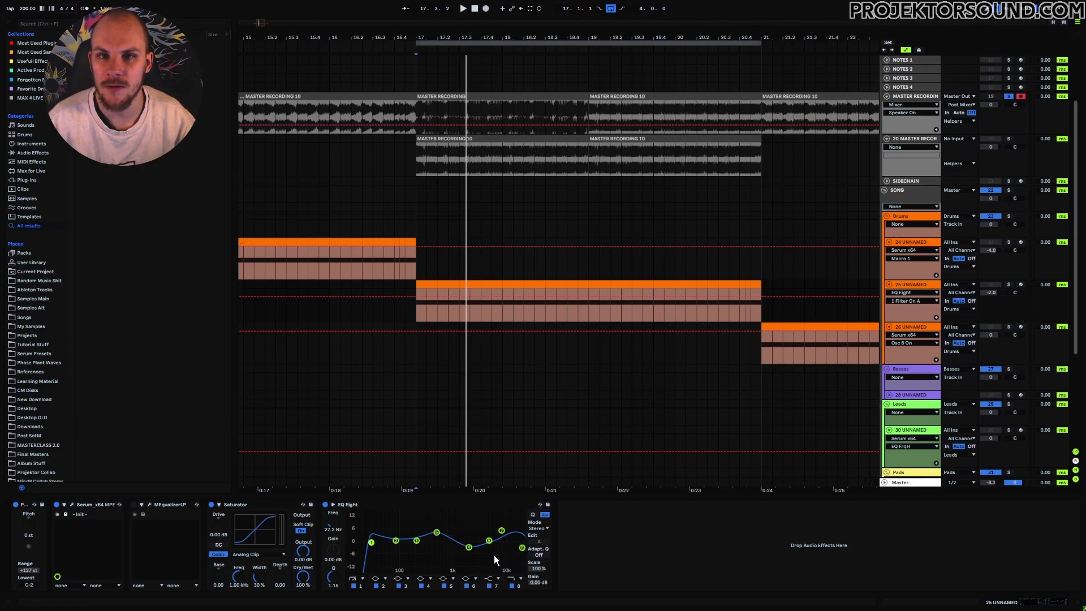
left_click(353, 585)
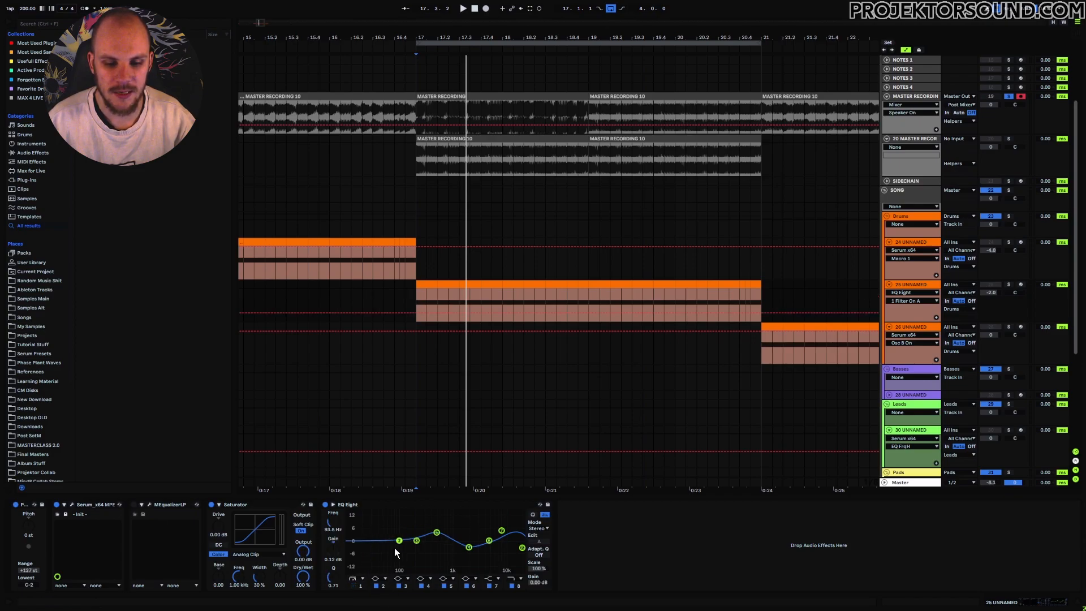
left_click(149, 503)
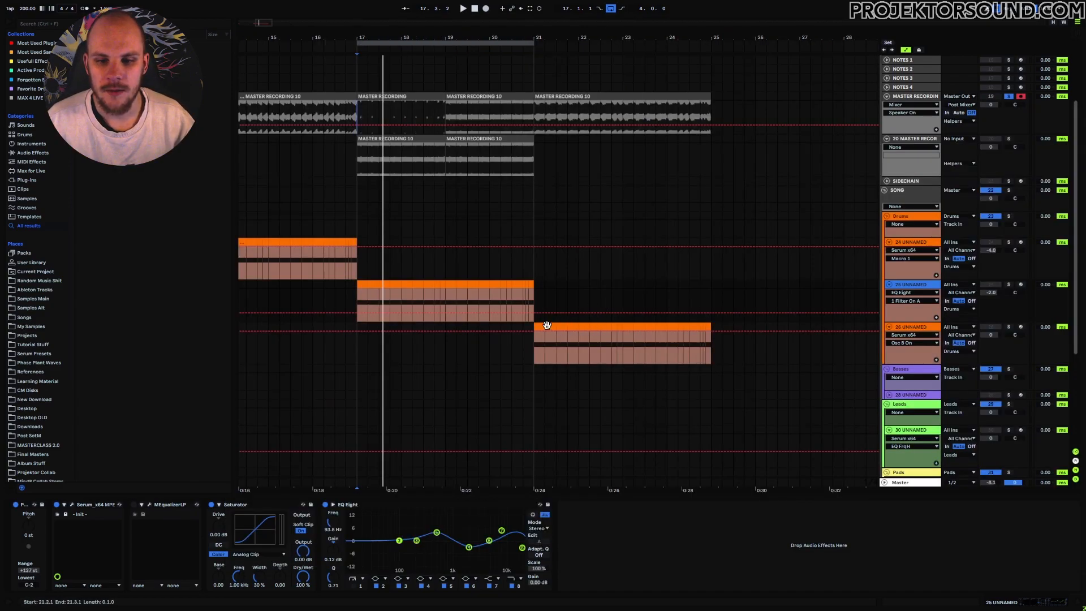
Step: Loop bars 21 to 25 around the track 26 kick clip, solo that track and place the start point at bar 21
left_click(546, 326)
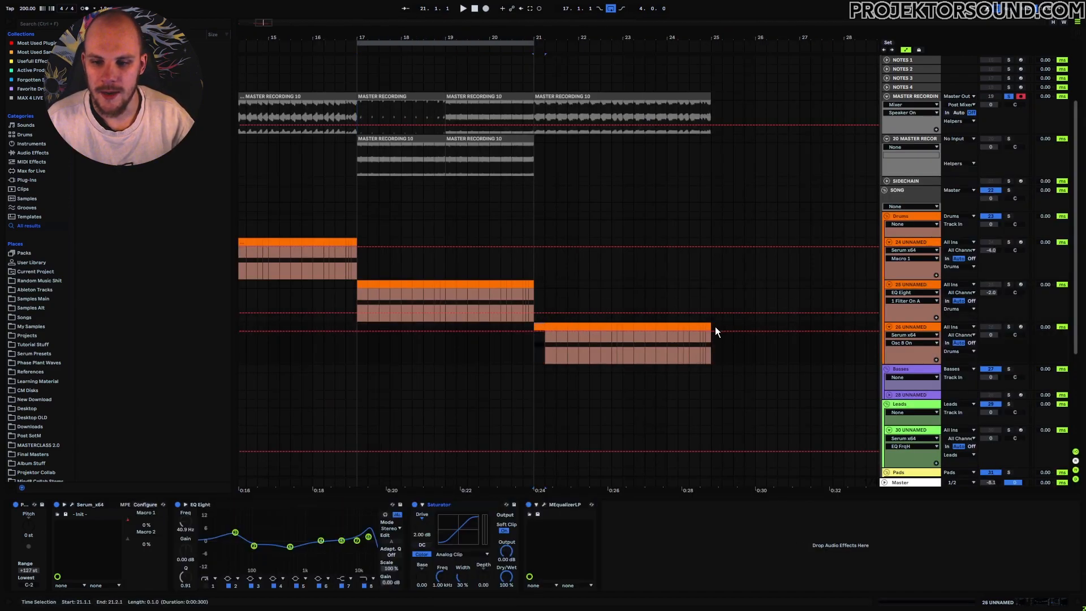
left_click(715, 327, "shift")
key("ctrl+l")
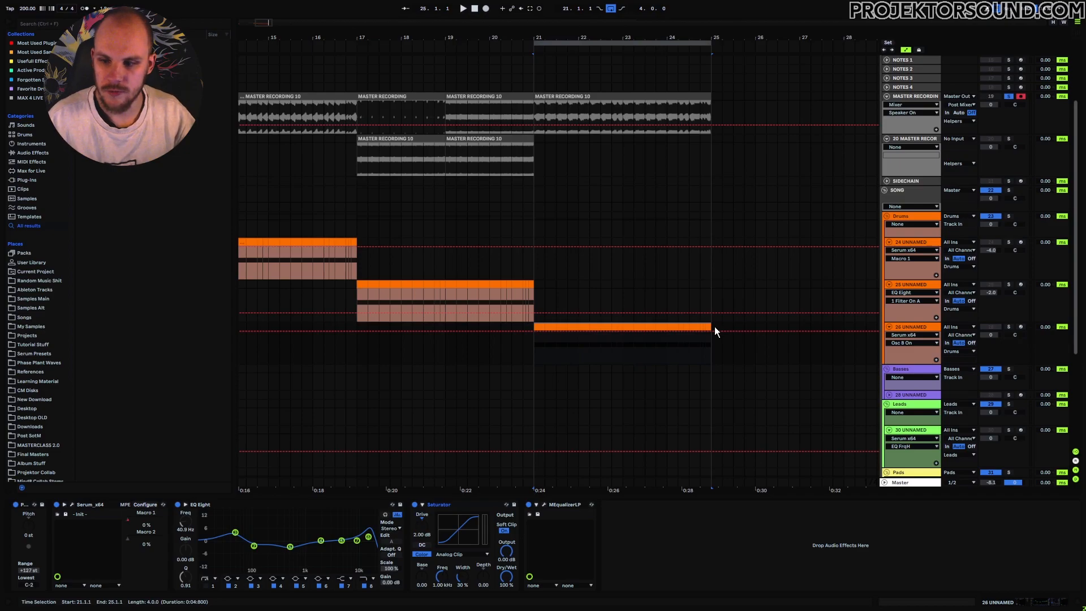
left_click(1008, 326)
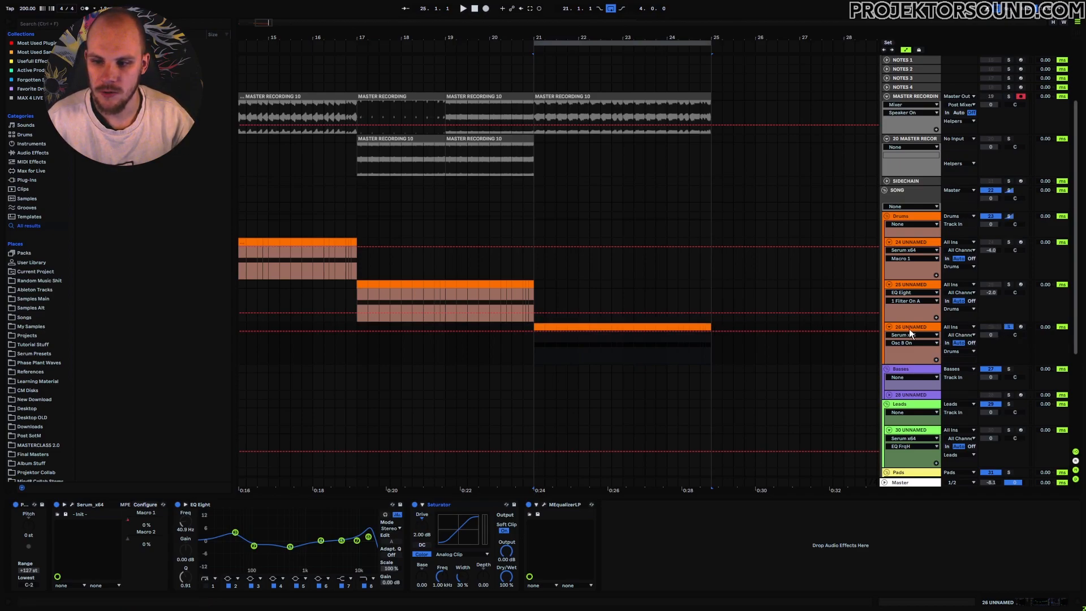
left_click(536, 346)
left_click_drag(562, 36, 446, 70)
left_click(410, 347)
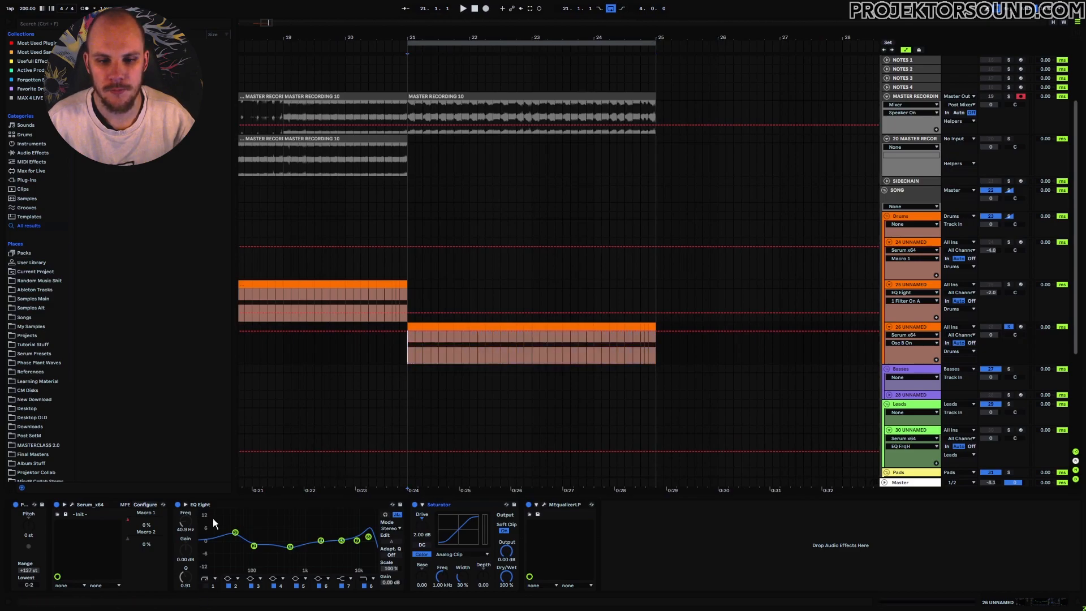
Step: Open Serum on track 26 and play the loop while switching oscillator B off and back on
left_click(72, 505)
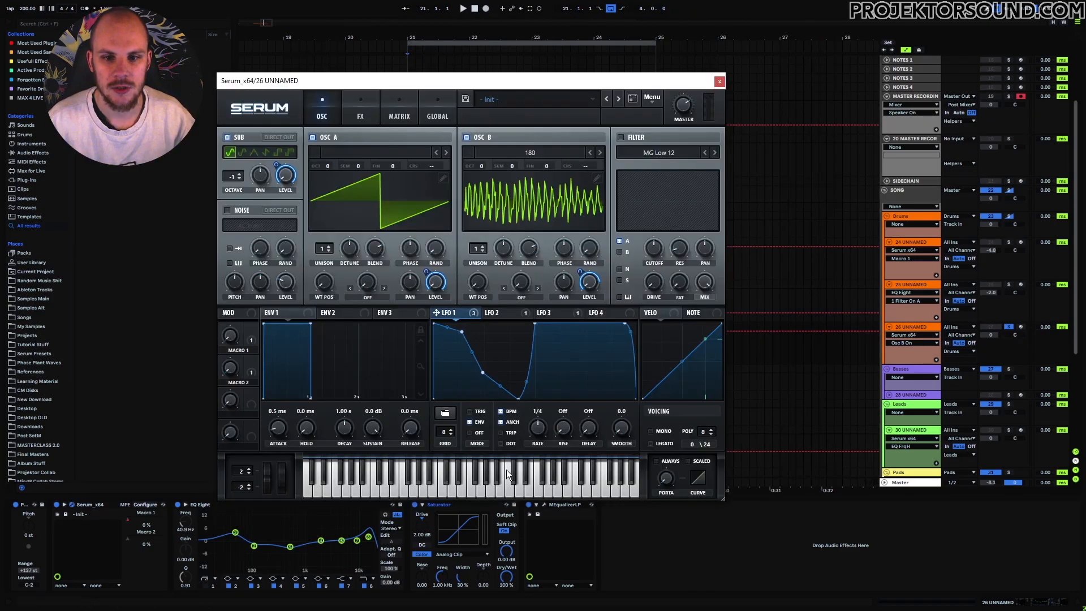
left_click_drag(478, 75, 538, 42)
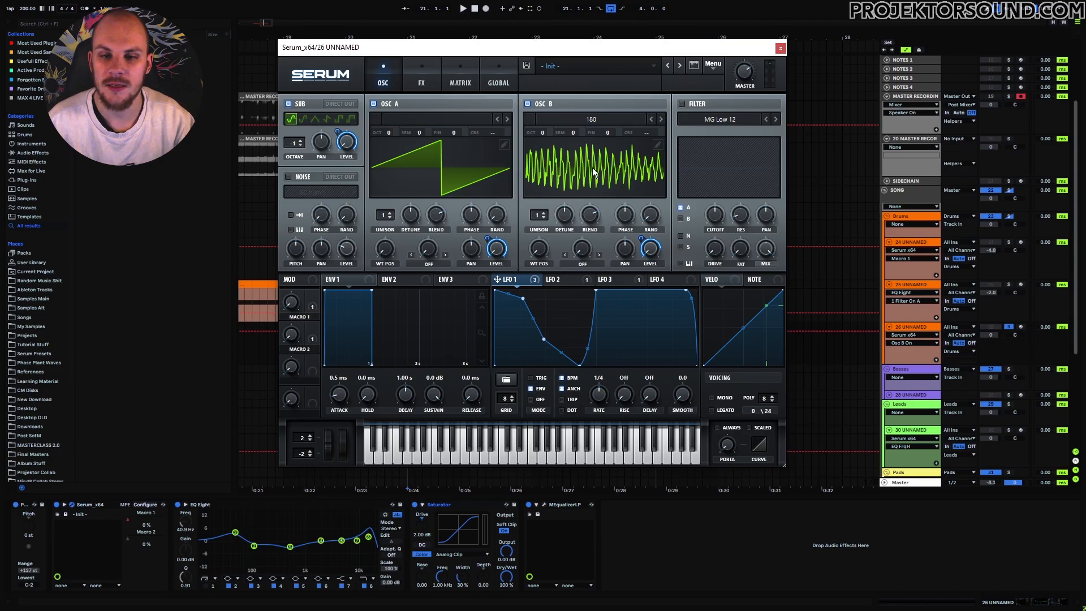
key("space")
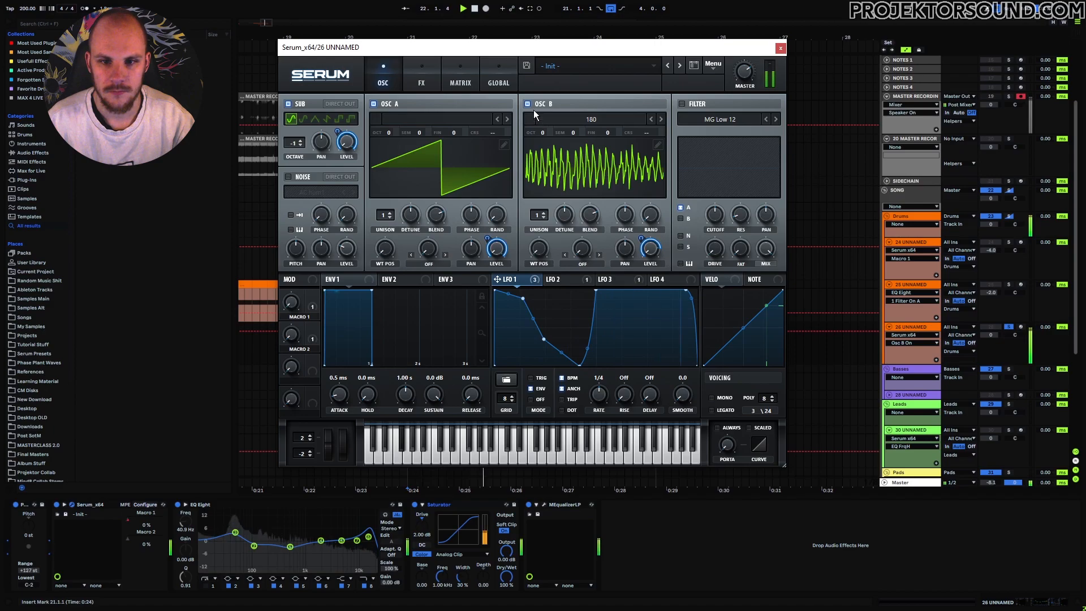
left_click(528, 104)
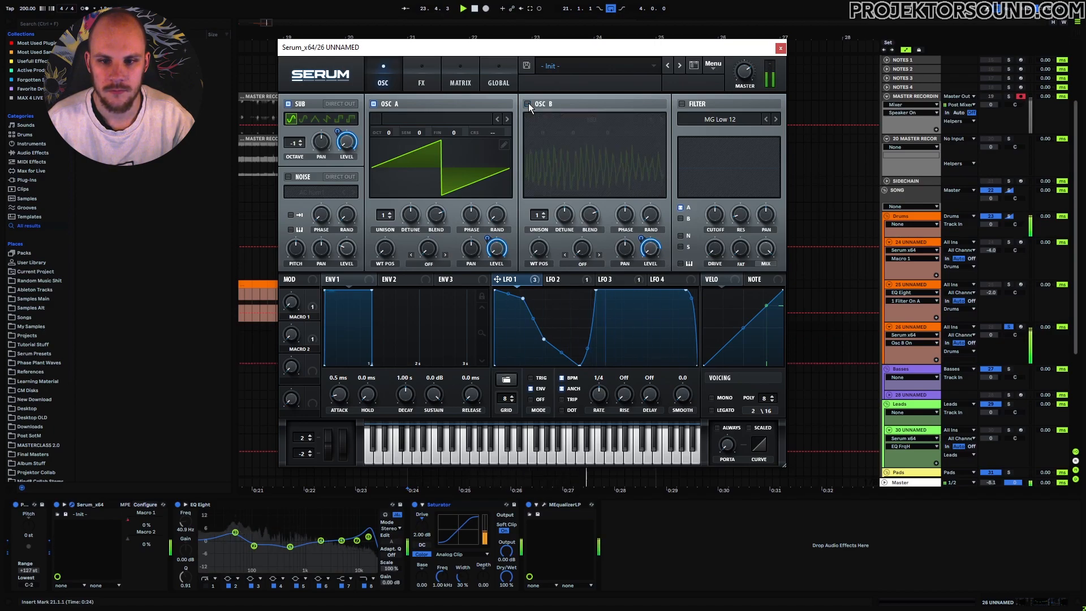
left_click(528, 104)
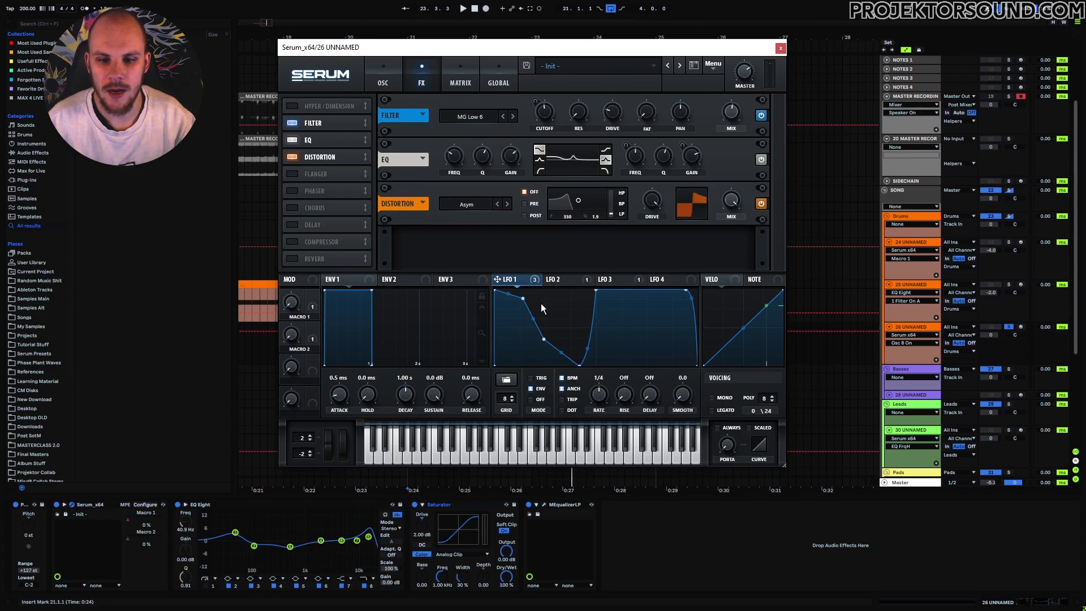
Step: Examine which parameters LFO 3, Macro 1 and Macro 2 modulate in Serum's effects
left_click(615, 283)
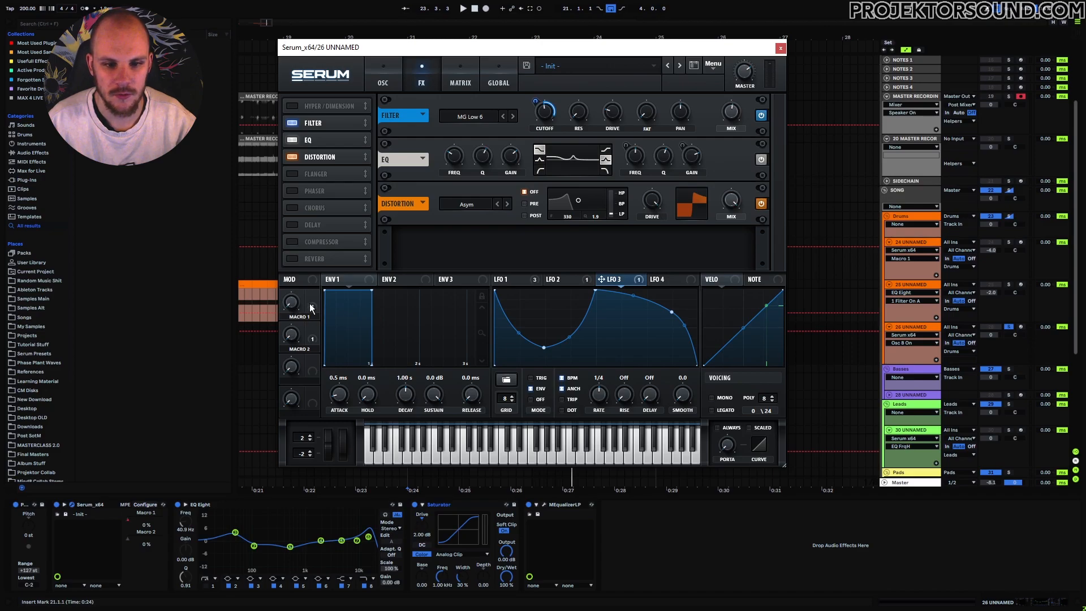
mouse_move(314, 302)
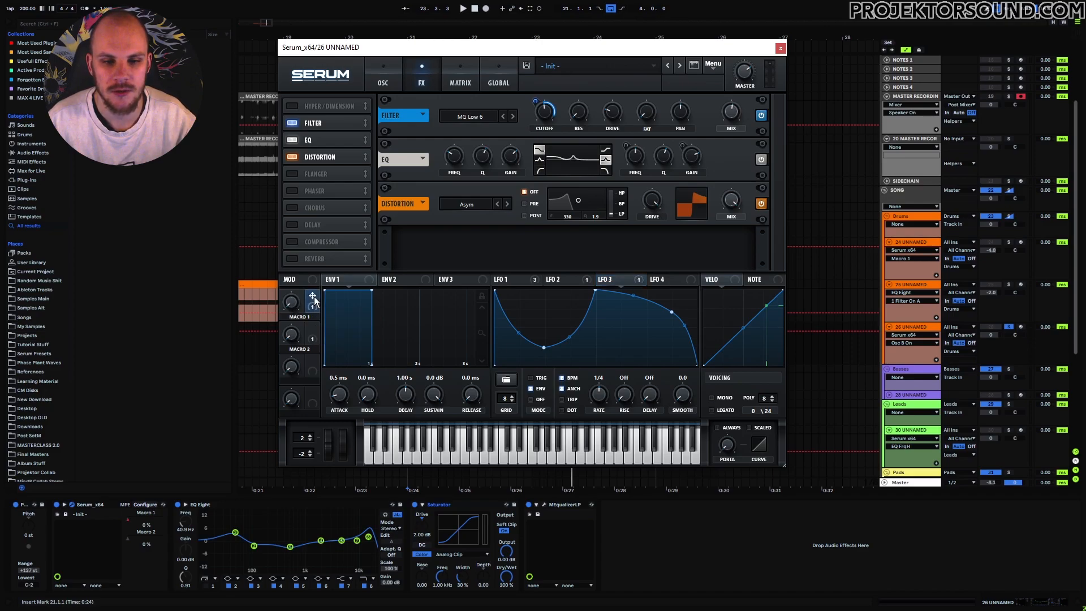
left_click_drag(290, 303, 297, 336)
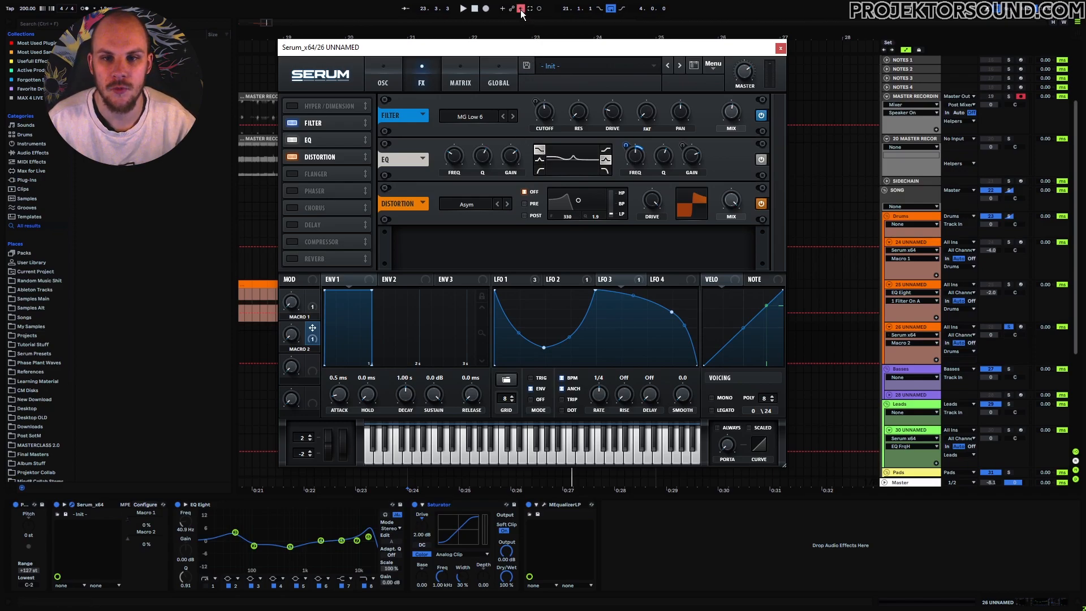
Step: Play the loop while sweeping Serum's Macro 1 and Macro 2, returning them to 0%
key("space")
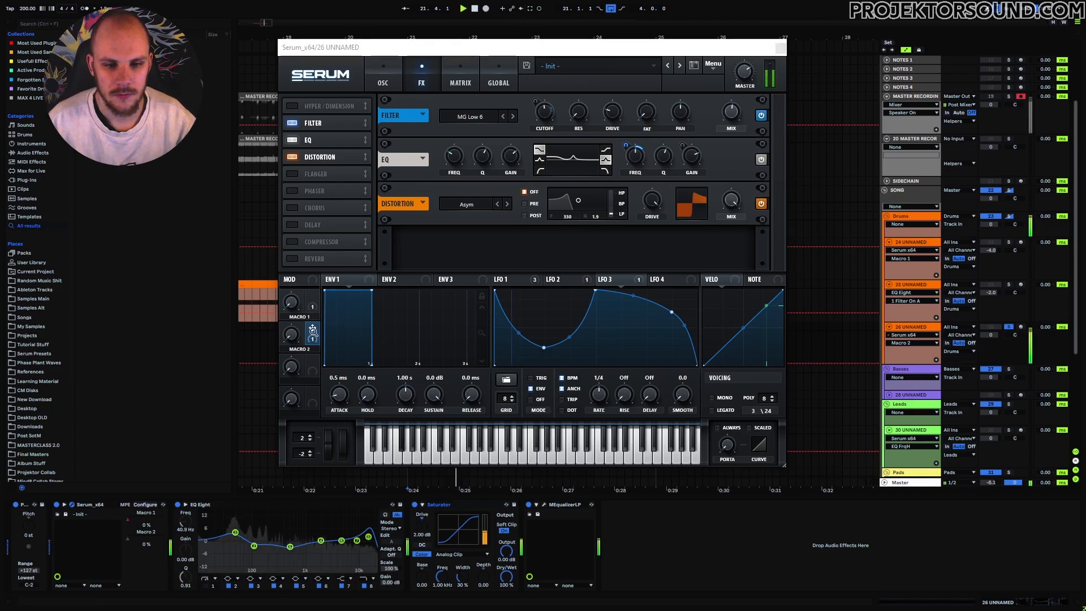
left_click_drag(293, 307, 319, 209)
left_click_drag(291, 334, 295, 433)
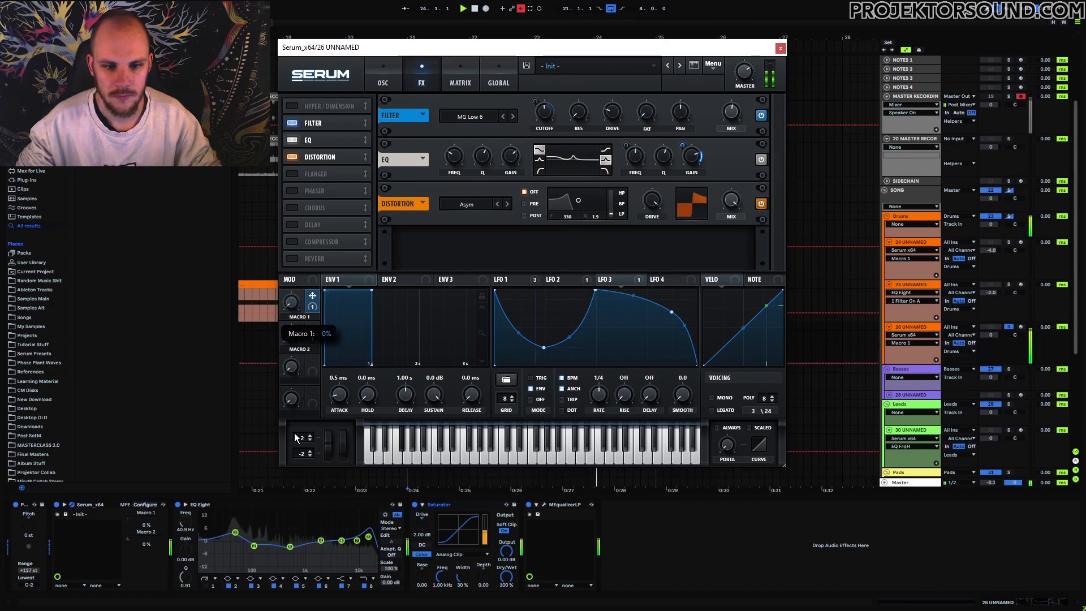
key("space")
left_click(310, 335)
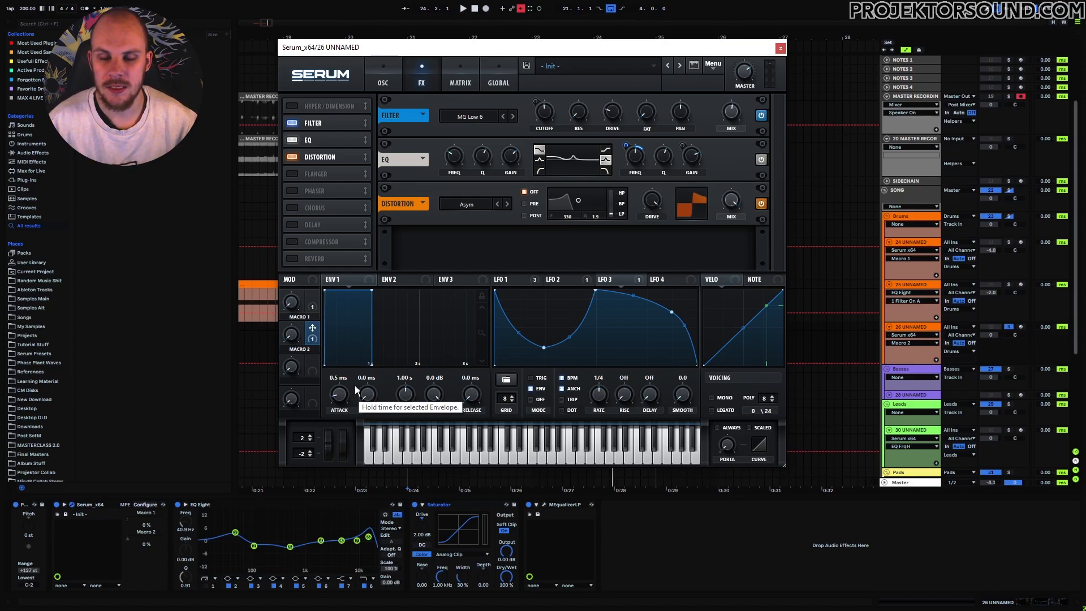
left_click_drag(290, 334, 276, 431)
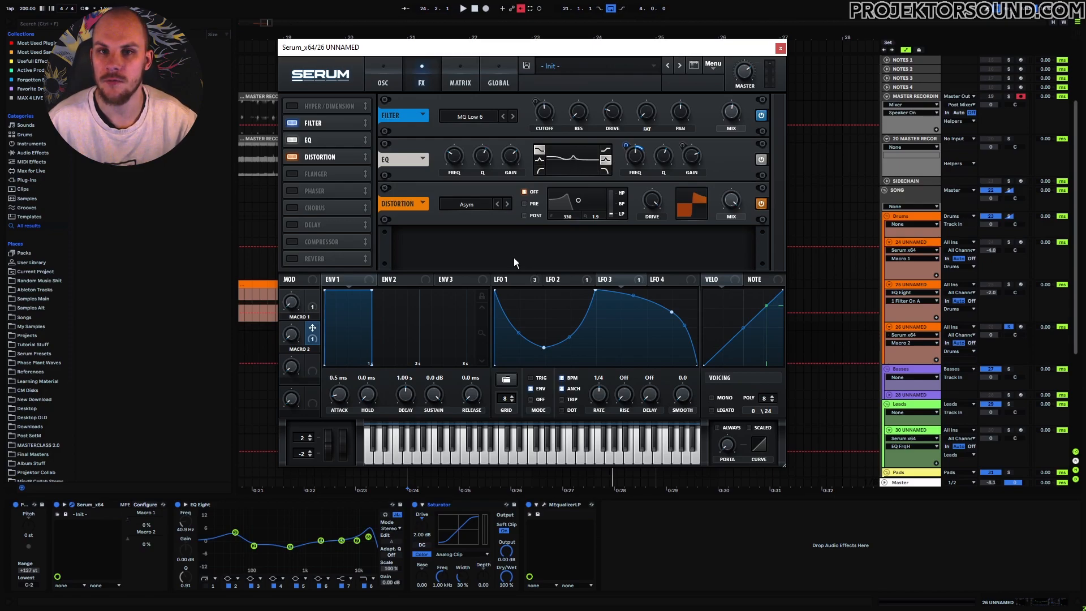
Step: Hide the plug-in window and examine the kick's opening transient at bar 22 in the master recording waveform
key("ctrl+alt+p")
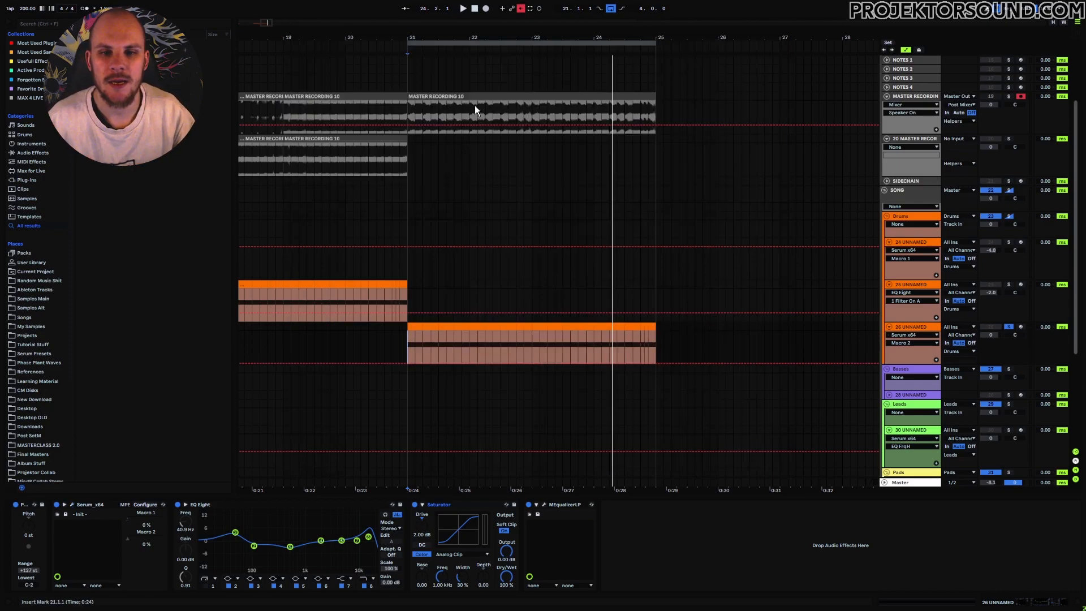
left_click_drag(466, 36, 529, 90)
left_click(530, 109)
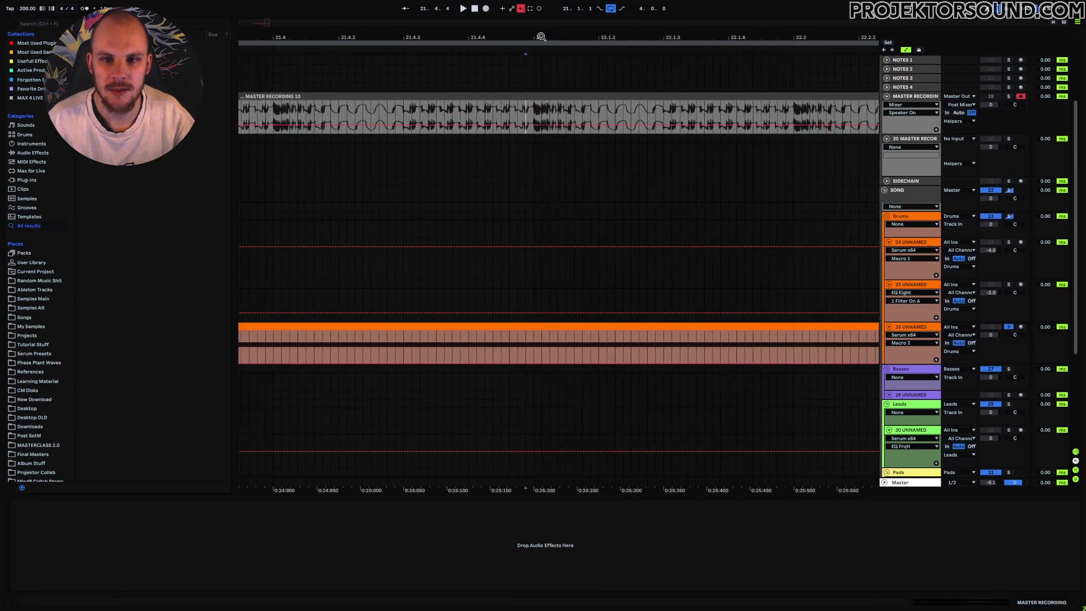
left_click_drag(540, 36, 540, 85)
left_click_drag(482, 116, 595, 120)
left_click(541, 116)
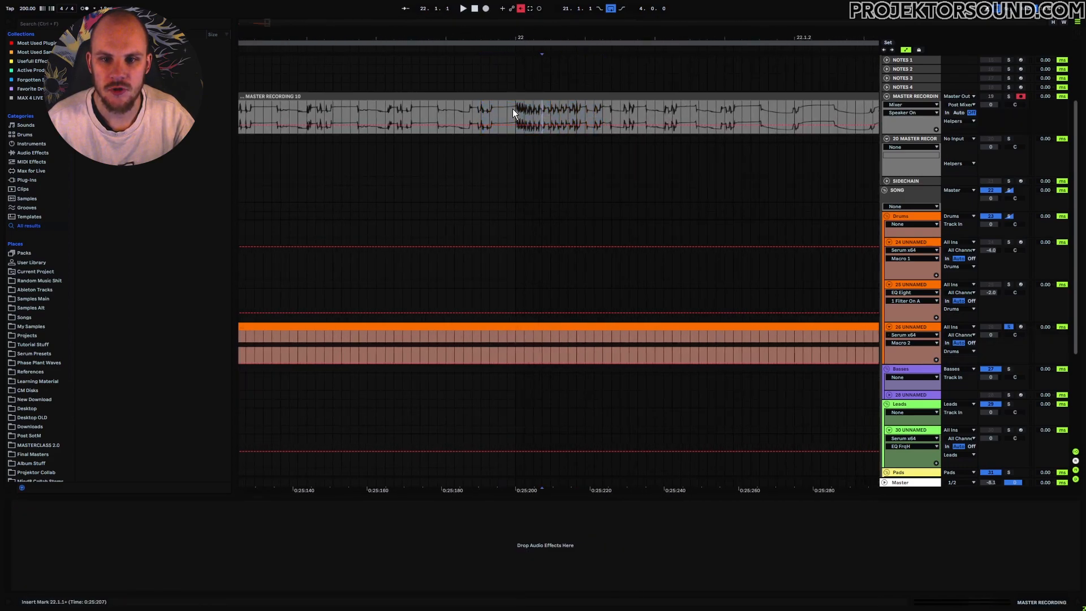
left_click_drag(516, 112, 532, 113)
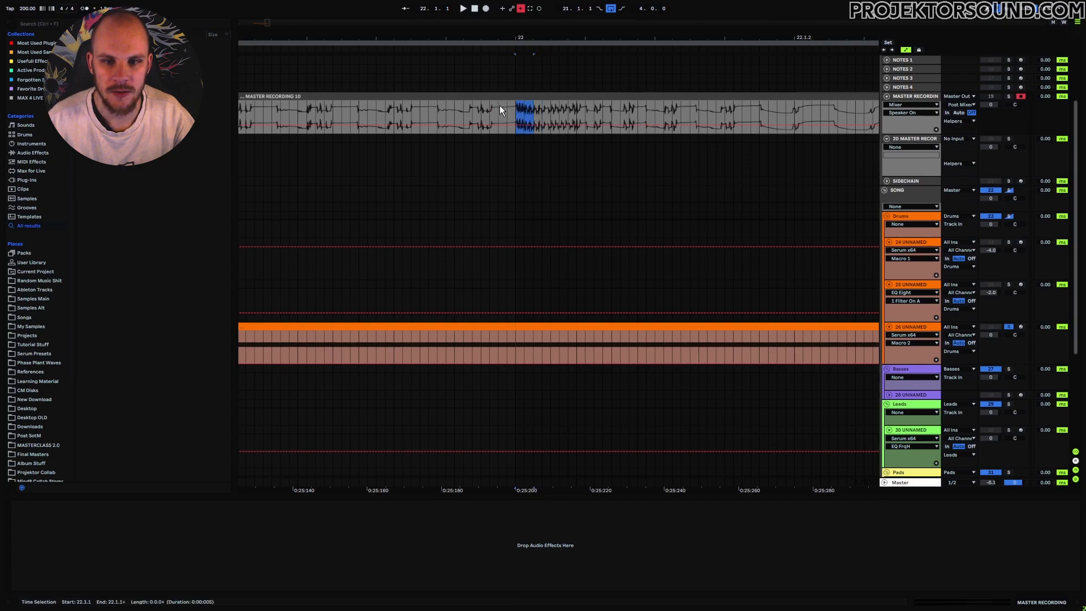
left_click_drag(508, 40, 508, 5)
Step: Reopen Serum on track 26 and check the release time of Env 1
left_click(921, 326)
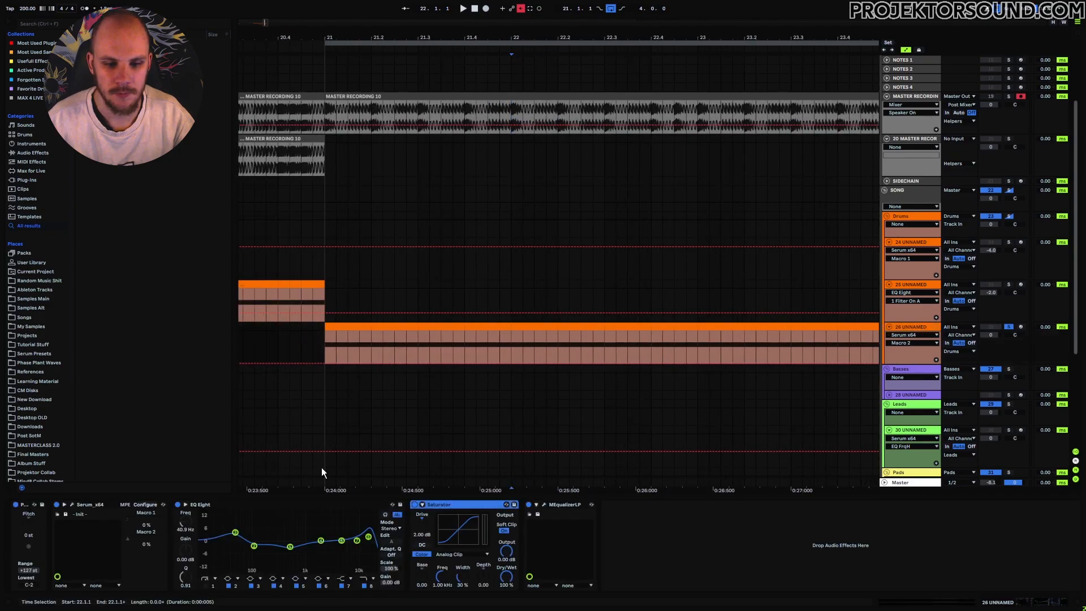
left_click(73, 504)
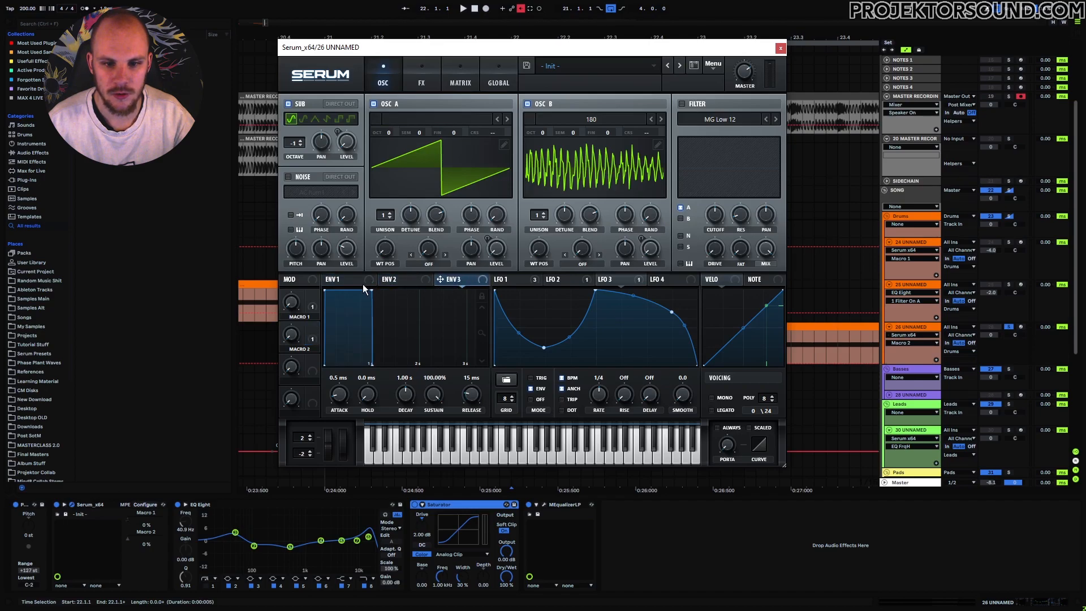
left_click(475, 397)
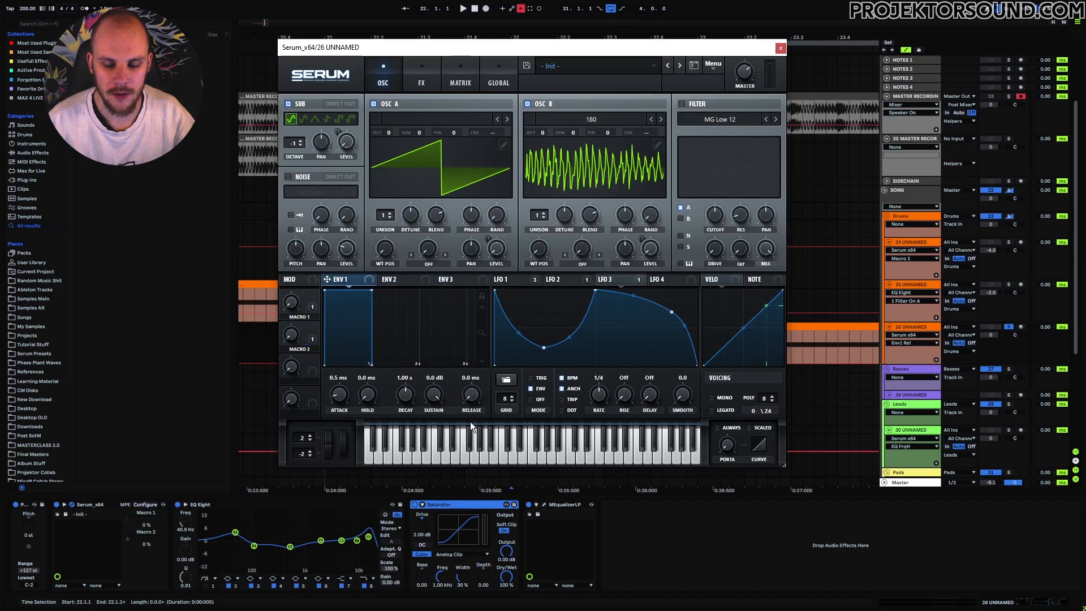
Step: Turn down the Mix of Serum's Distortion effect and close the plug-in window
left_click(425, 84)
left_click(731, 200)
left_click_drag(734, 189, 732, 208)
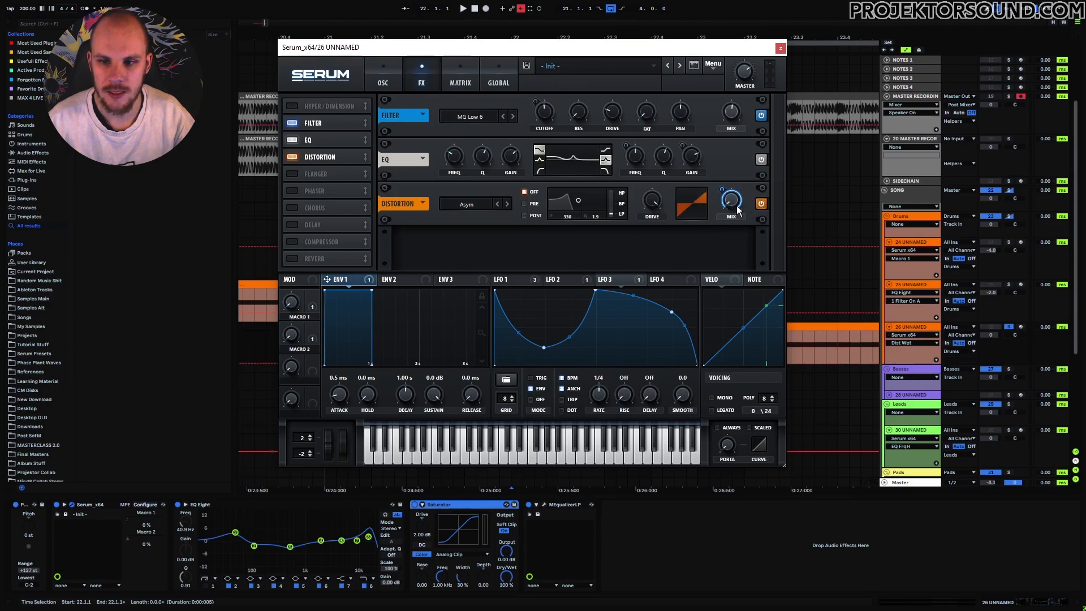
left_click(779, 49)
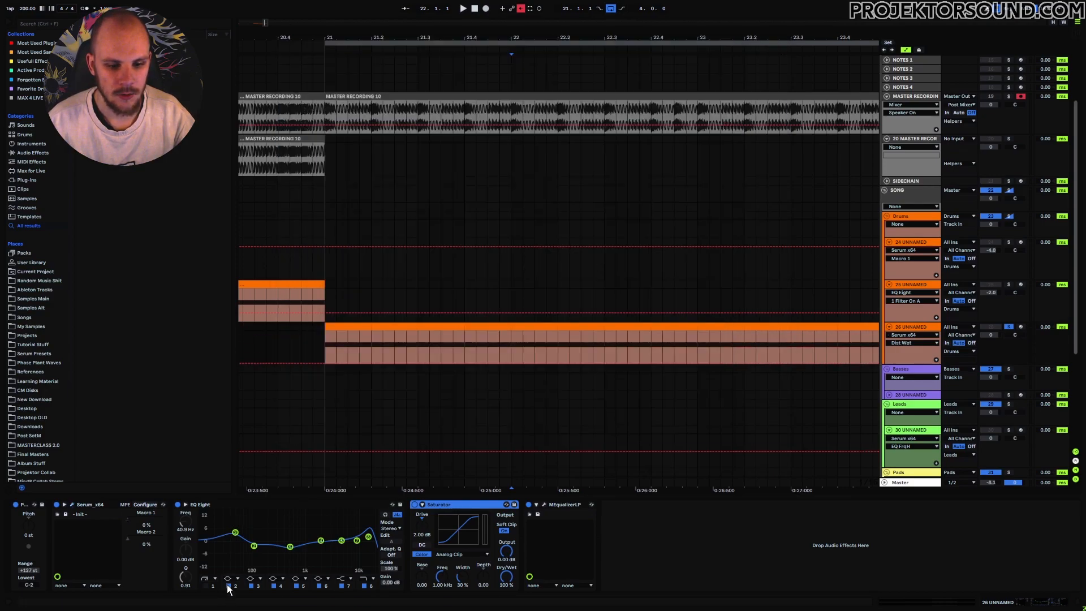
Step: Disable EQ Eight bands 2 and 3, and in MEqualizerLP boost band 3 about 3.3 dB near 68 Hz and cut band 4 just above it
left_click(251, 586)
left_click(229, 586)
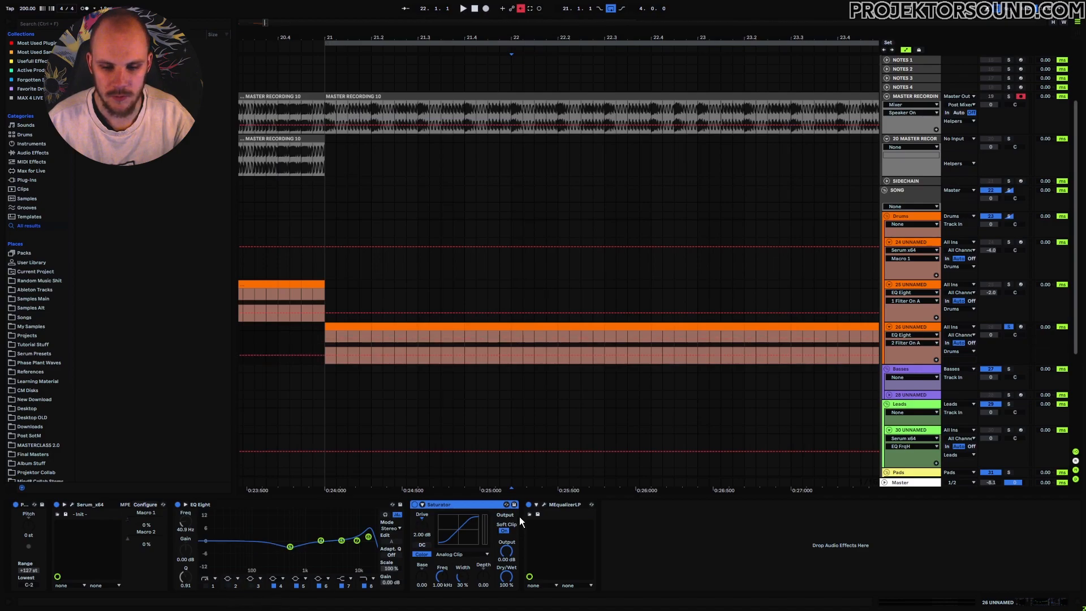
left_click(543, 505)
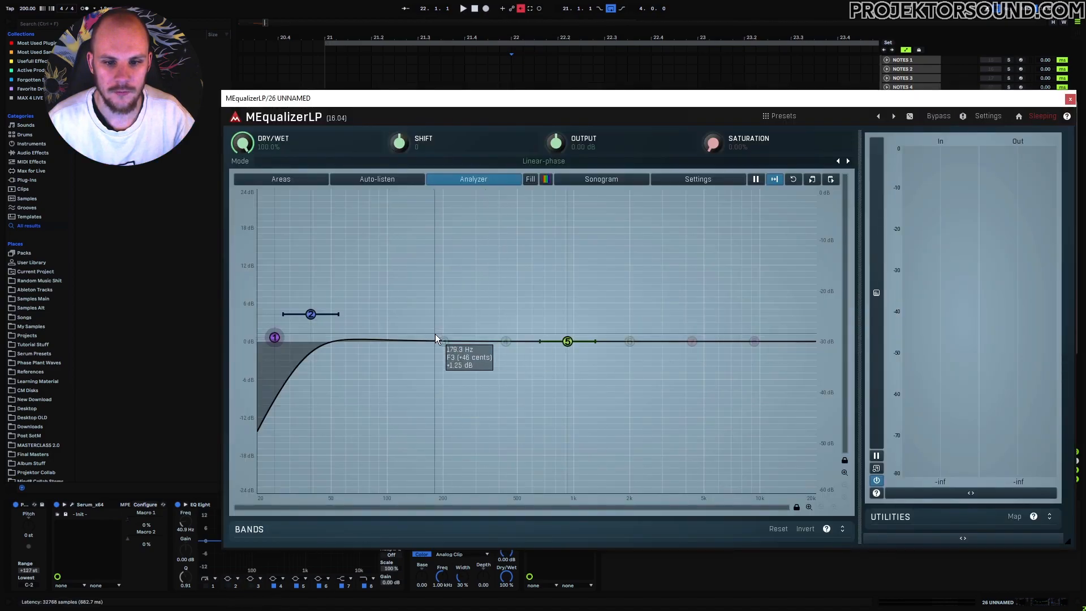
left_click_drag(444, 341, 357, 321)
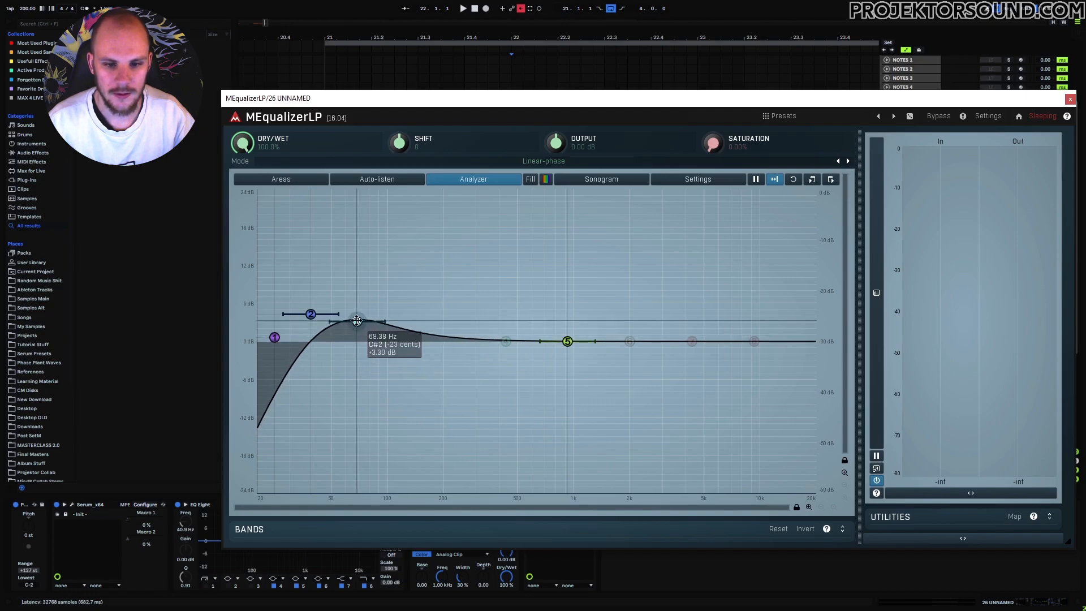
left_click_drag(505, 341, 408, 362)
Step: Record a new take of the kick on the master recording track from bar 21, stopping near bar 24
key("space")
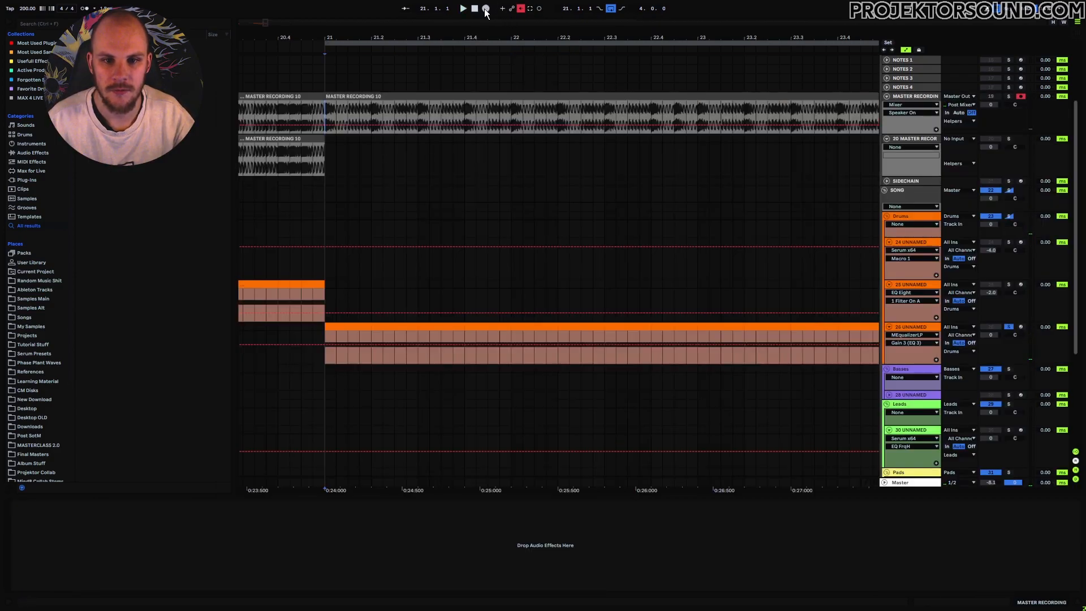
left_click(485, 9)
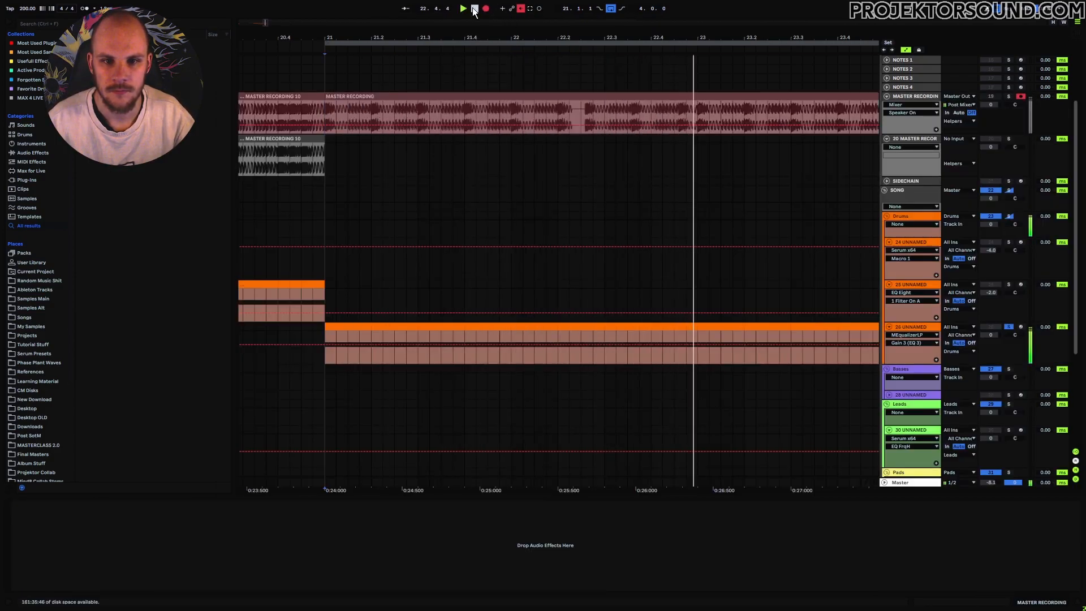
left_click(474, 8)
mouse_move(474, 38)
left_mouse_down()
mouse_move(469, 116)
mouse_move(474, 28)
left_mouse_up()
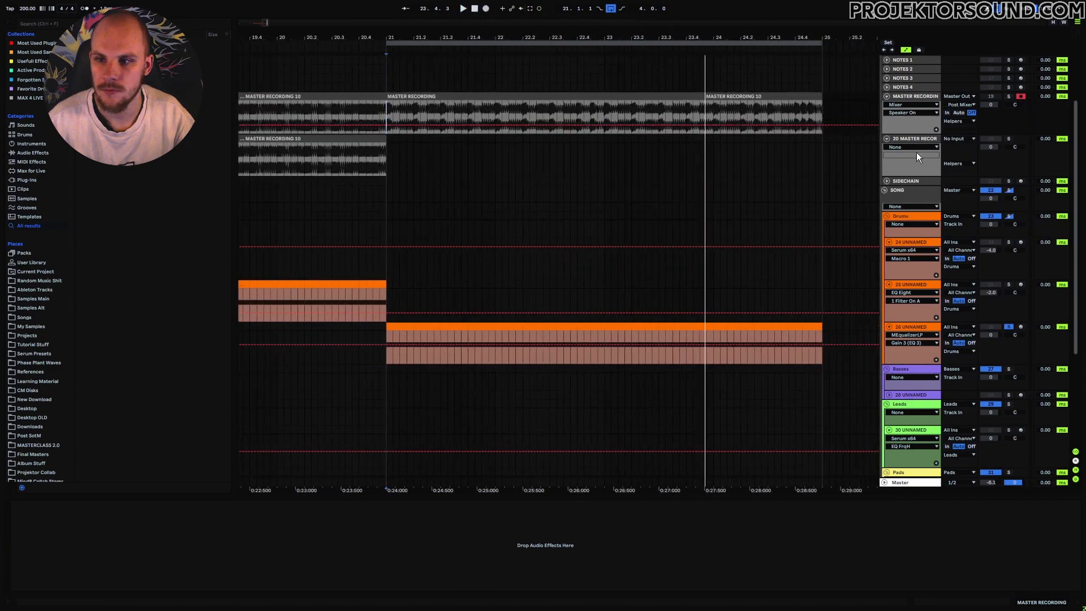
Step: Reopen Serum on track 26 and reshape the final drop of the LFO 1 curve, then close the plug-in window
left_click(908, 327)
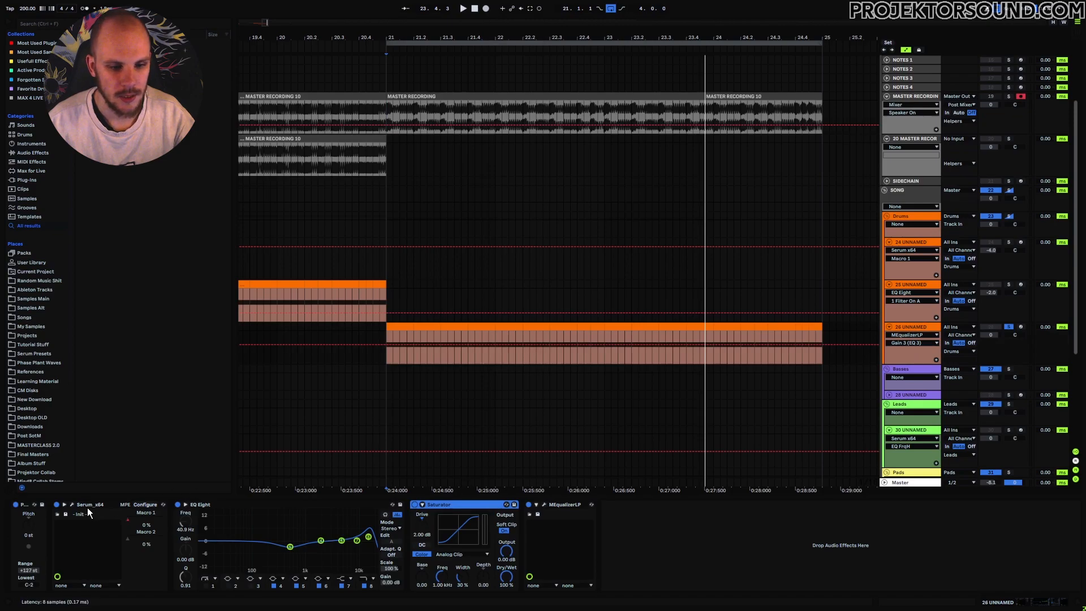
left_click(73, 504)
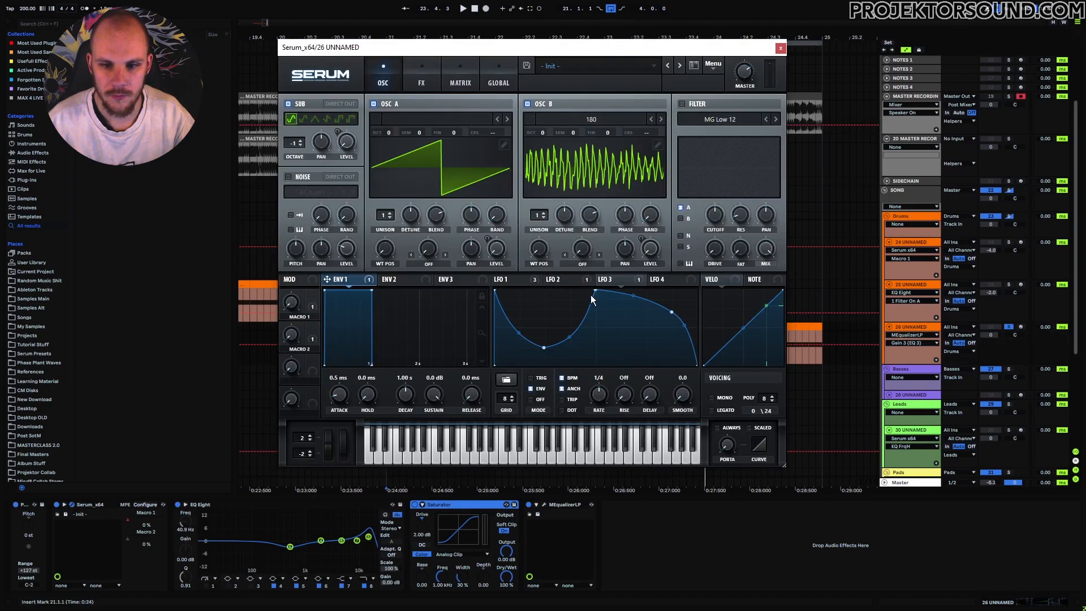
left_click(510, 279)
left_click_drag(694, 327, 694, 385)
left_click_drag(690, 298, 692, 320)
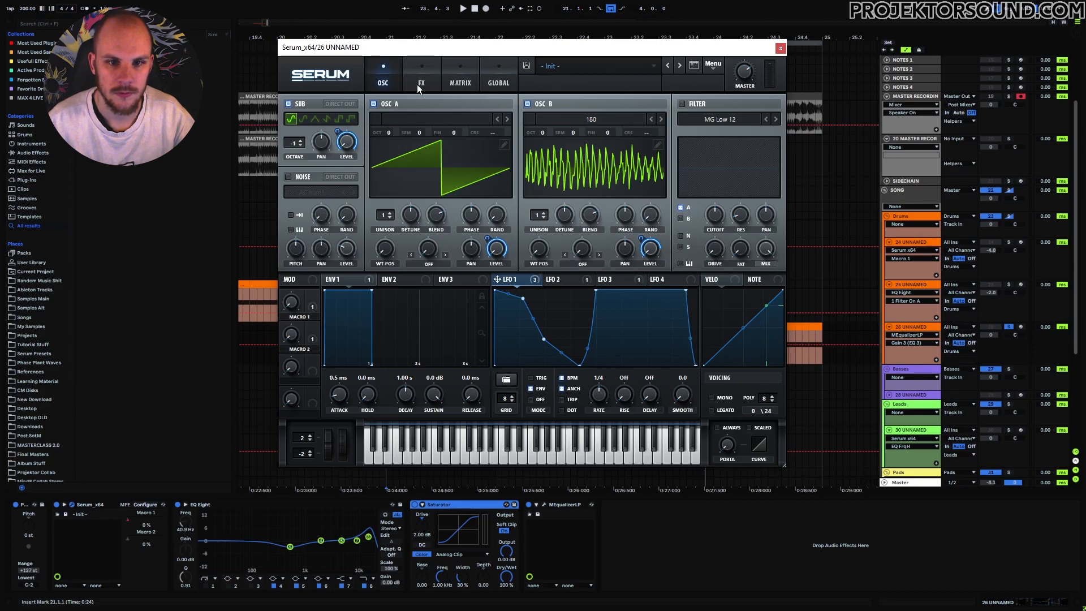
left_click(420, 83)
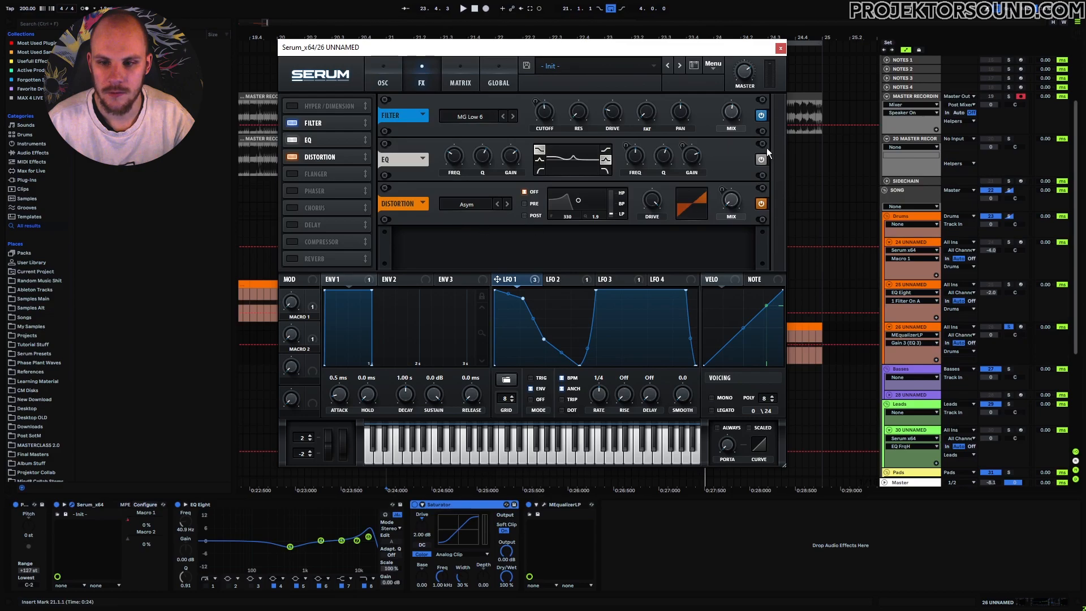
left_click(780, 50)
Step: Record another master take with the edited LFO 1 and inspect its waveform around bar 22
left_click(485, 9)
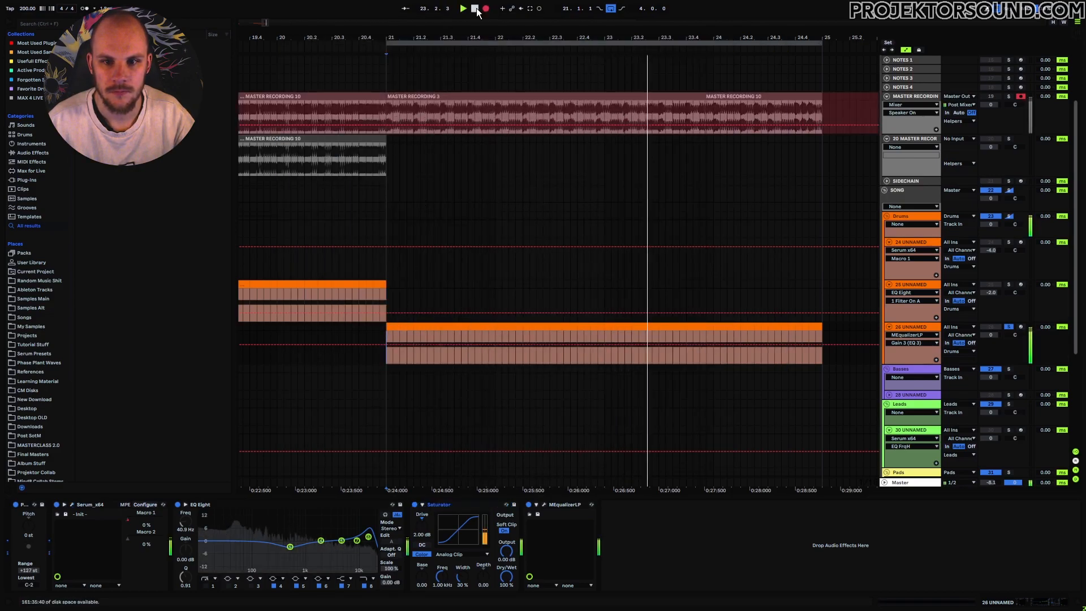
left_click(477, 10)
left_click_drag(548, 38, 546, 136)
Step: Move Distortion ahead of EQ in Serum's effects chain and set Macro 1 to 100%
left_click(71, 505)
left_click(420, 86)
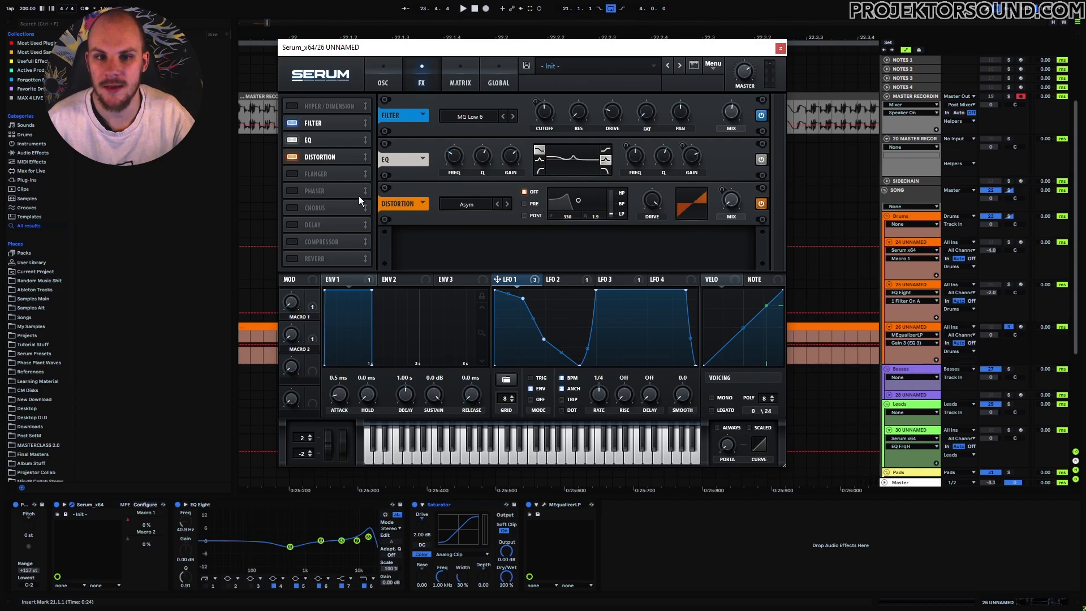
left_click_drag(327, 161, 321, 137)
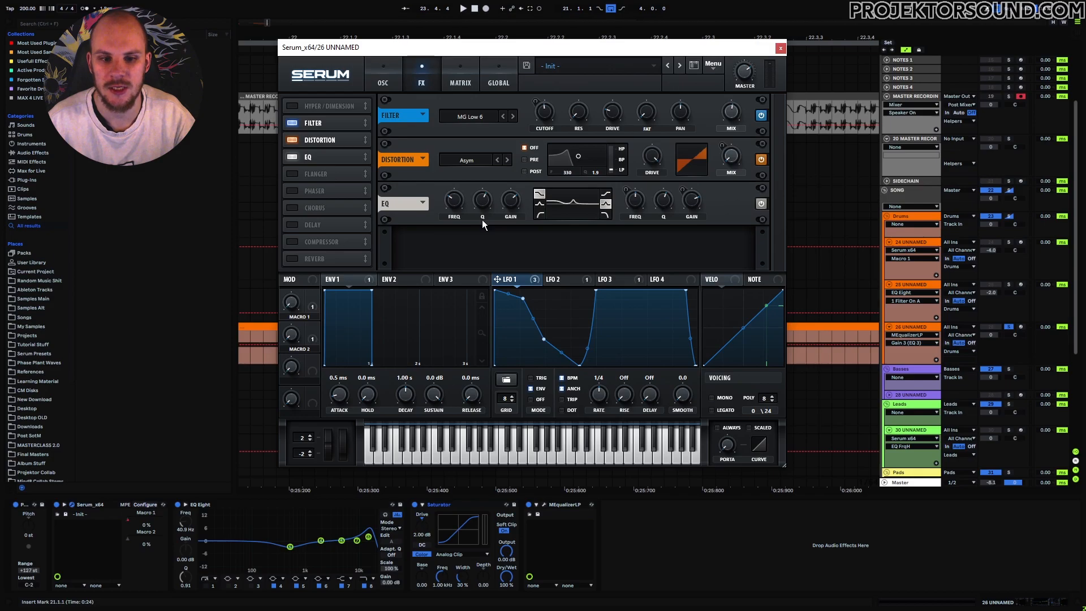
left_click(311, 297)
left_click_drag(286, 302, 323, 135)
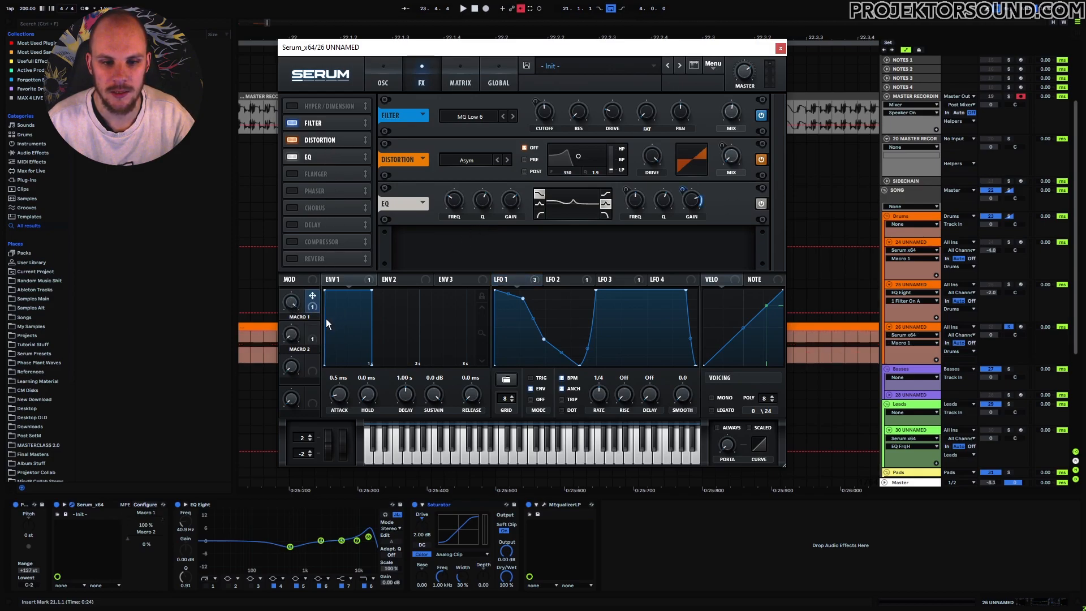
Step: Play the loop while swapping the order of Serum's EQ and Distortion, finishing with EQ ahead of Distortion
key("space")
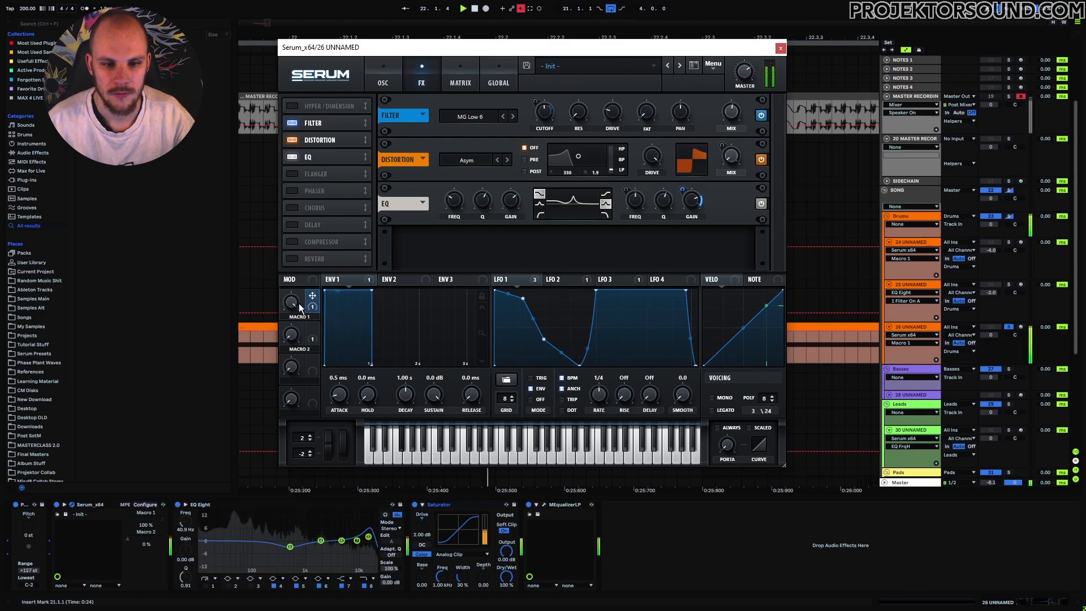
left_click_drag(320, 156, 324, 137)
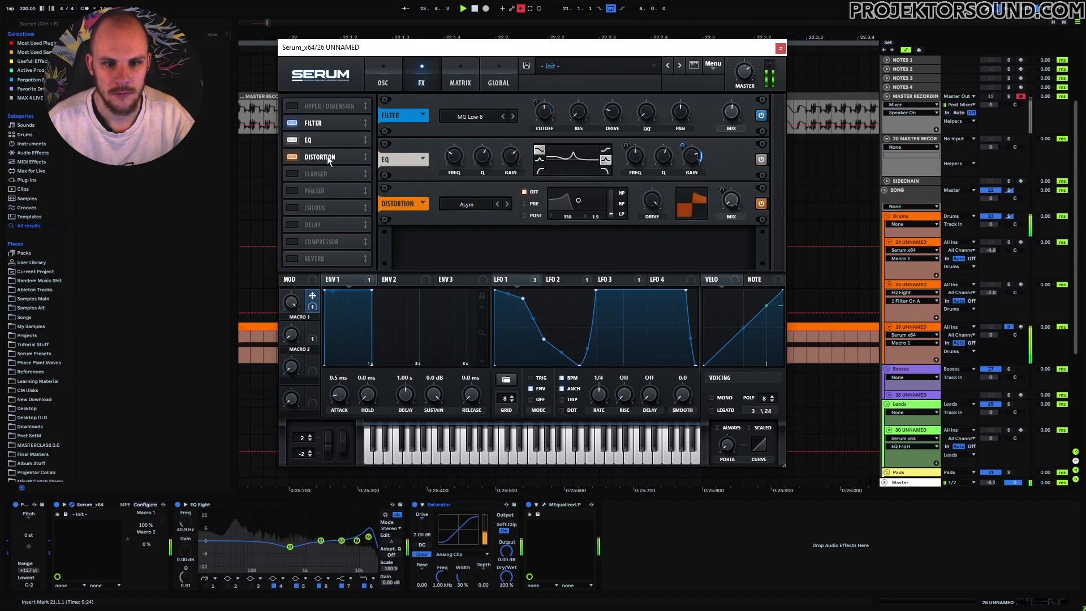
left_click_drag(327, 157, 328, 137)
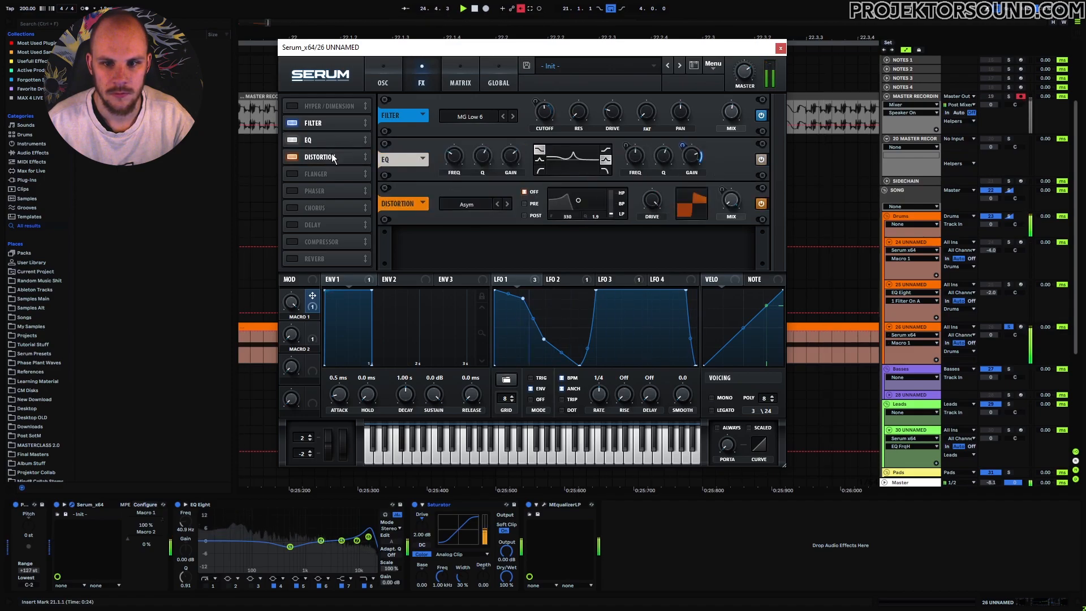